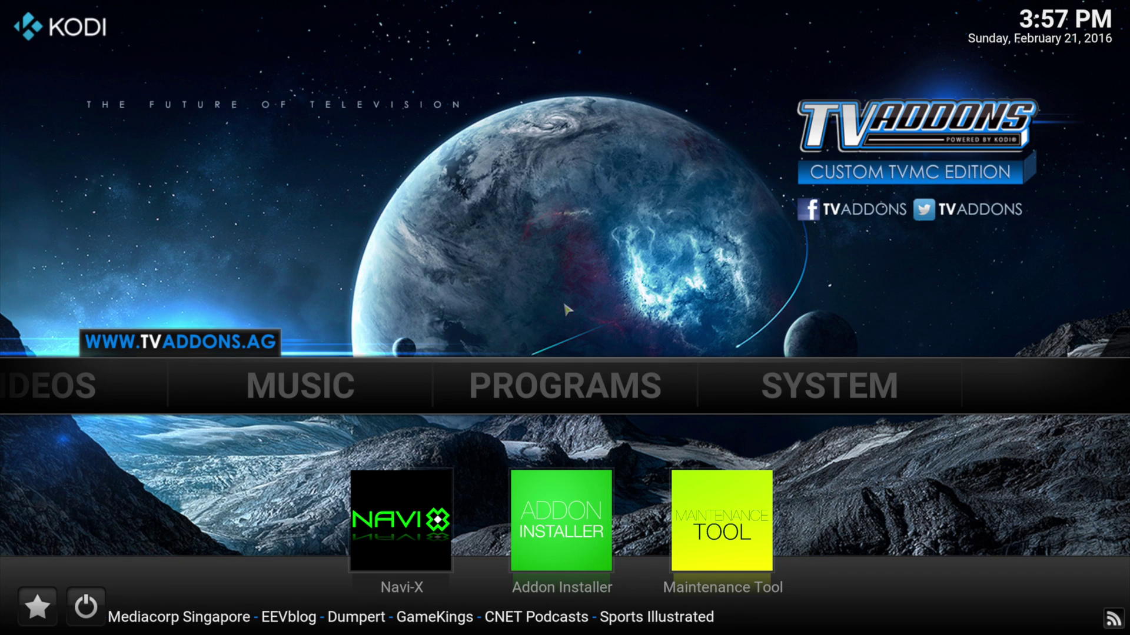
Launch Ares Wizard from Programs – Add-ons to show its Browse Builds list (Pulse, SchisM TV, Apollo).
click(565, 385)
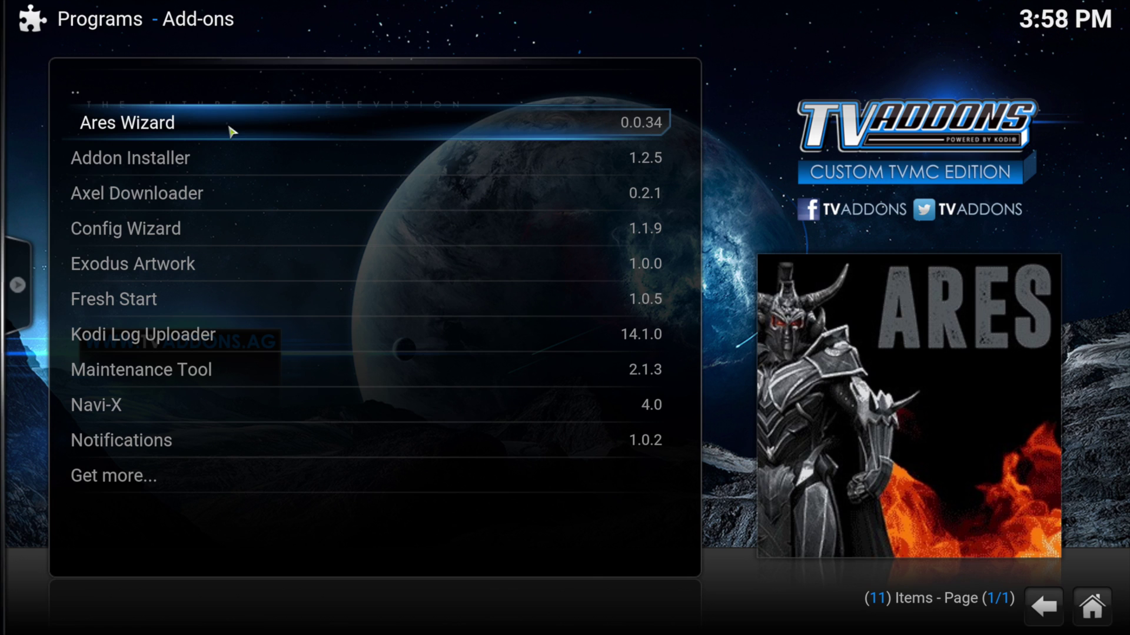
click(203, 122)
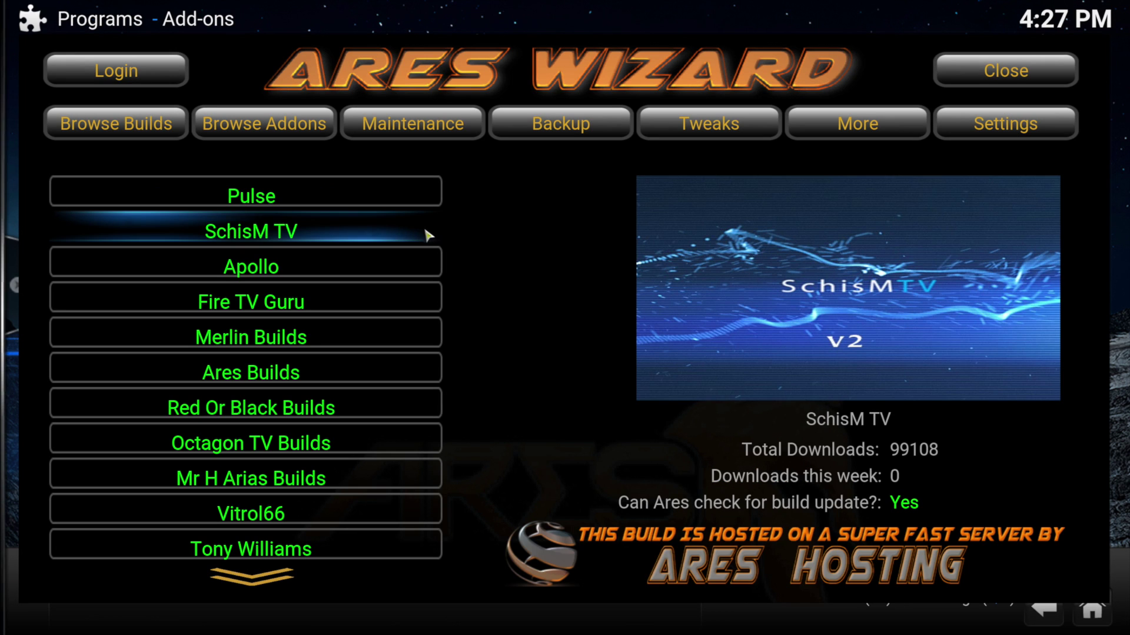
scroll(395, 286, down, 5)
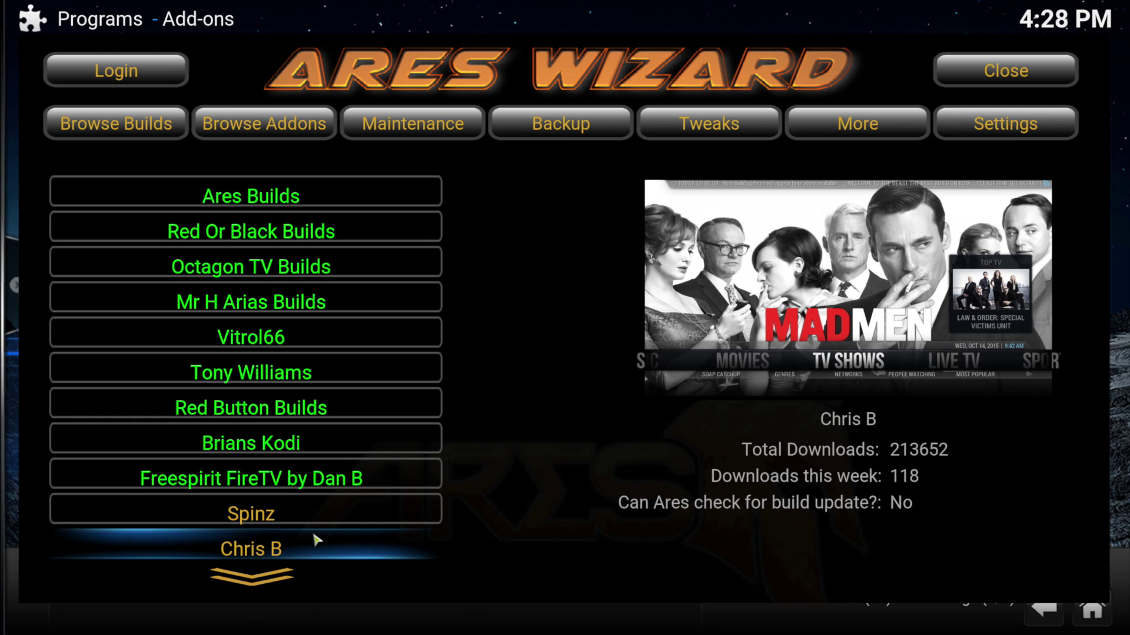
click(316, 538)
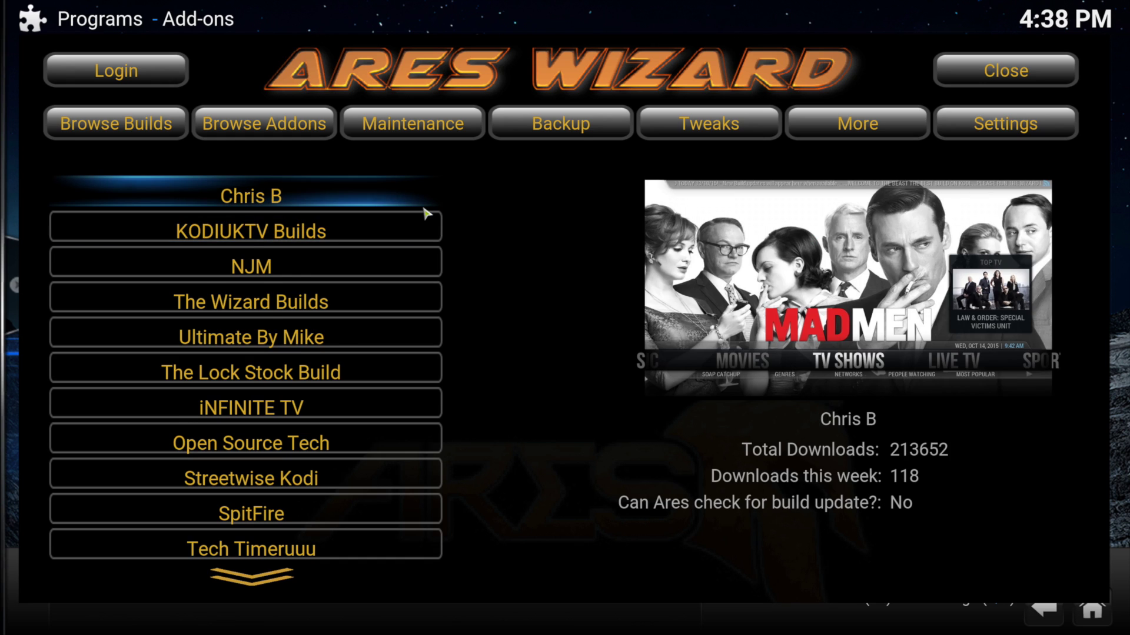
scroll(426, 213, down, 1)
scroll(427, 213, down, 6)
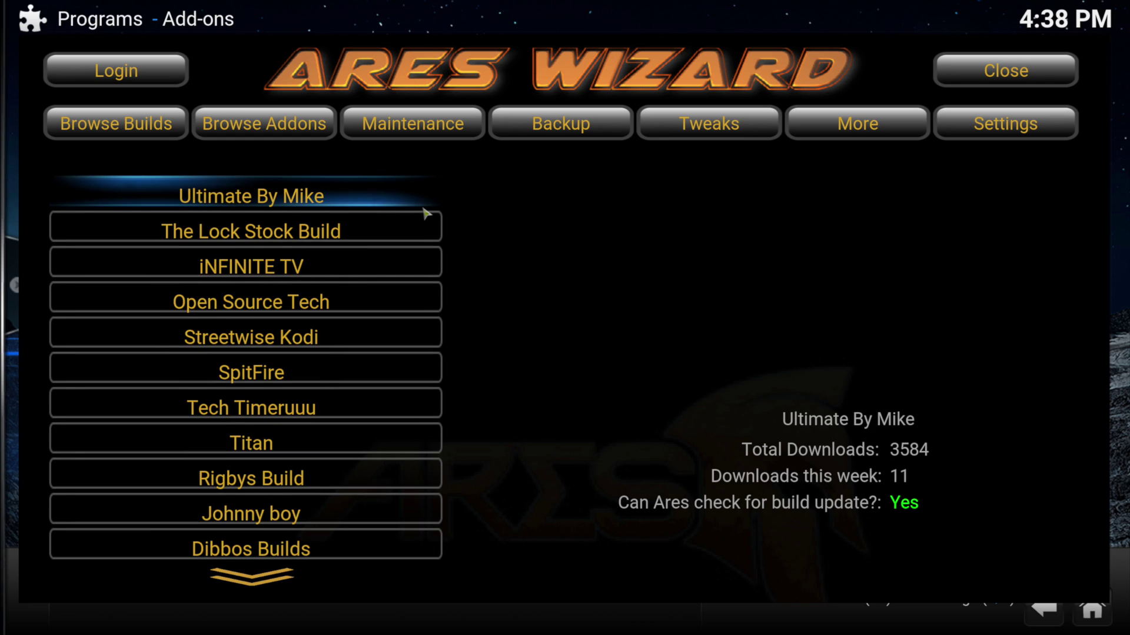
scroll(395, 237, down, 9)
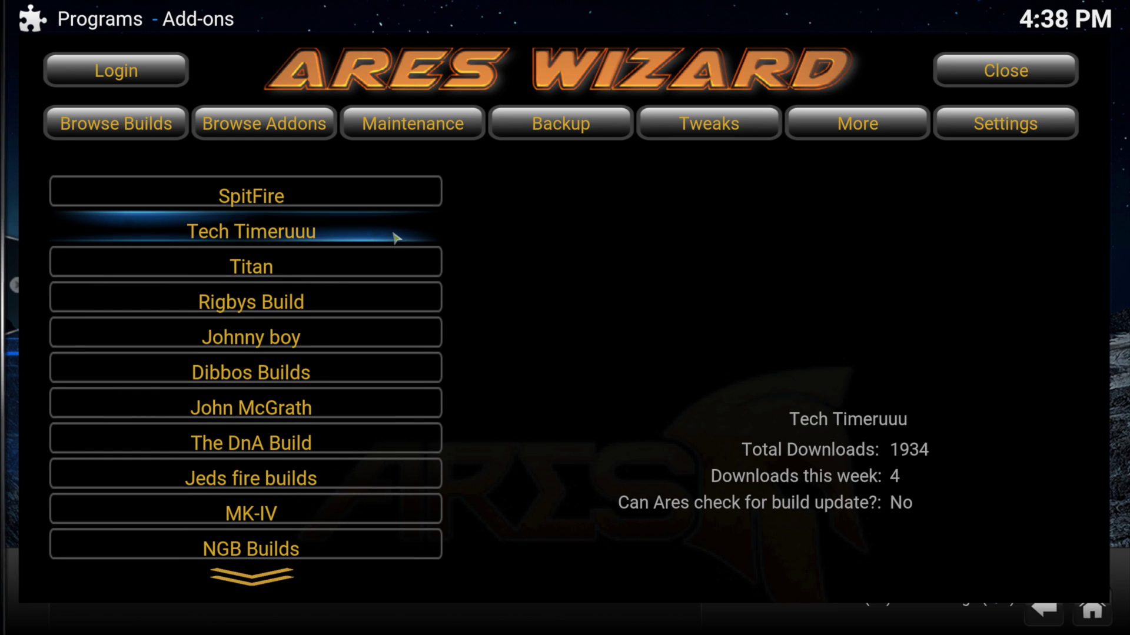
scroll(396, 237, down, 5)
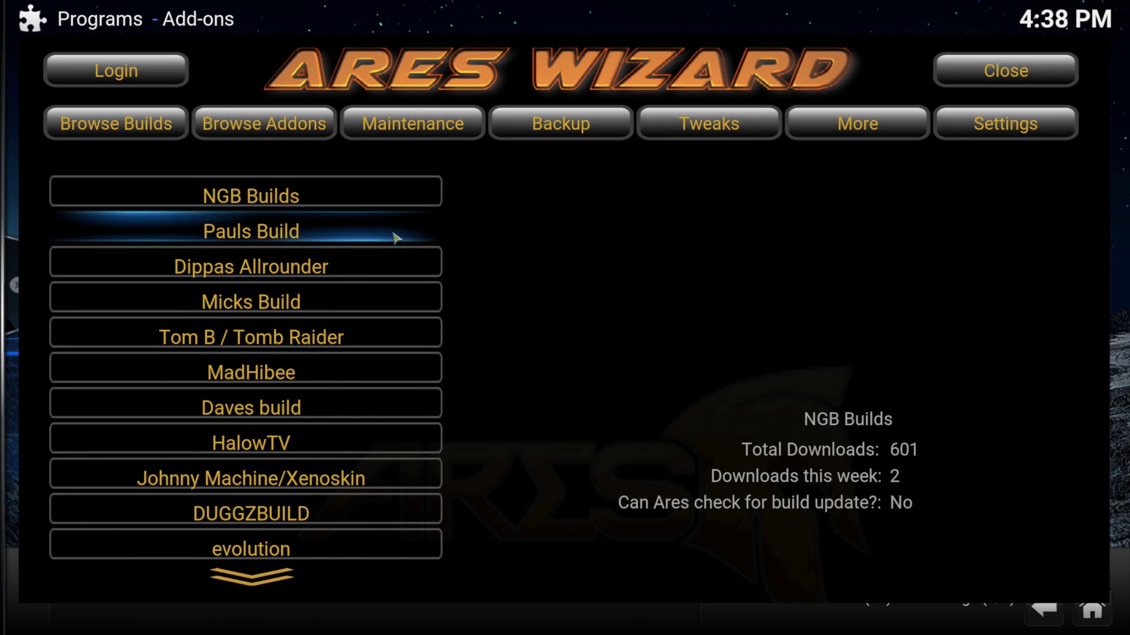
scroll(395, 237, down, 4)
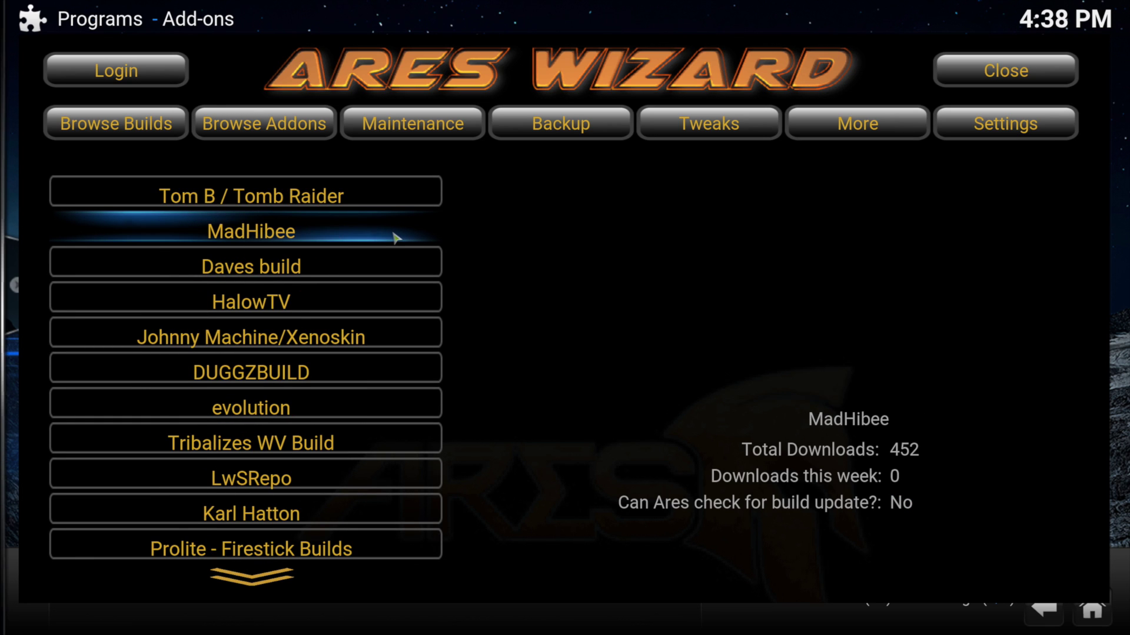
scroll(395, 237, down, 2)
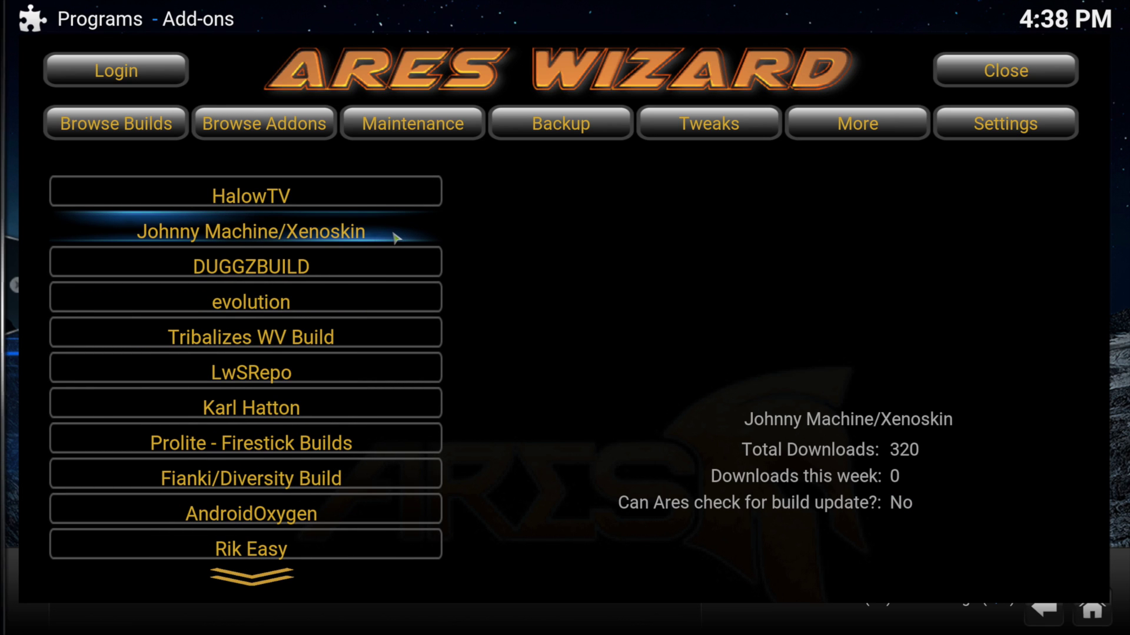
scroll(396, 237, down, 1)
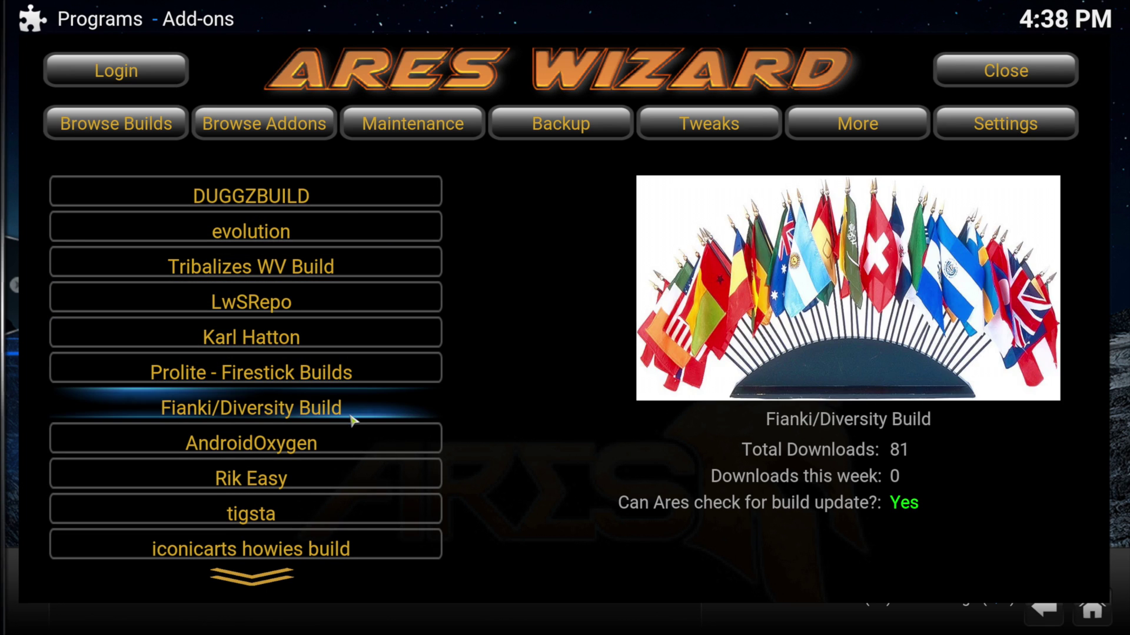
scroll(347, 536, down, 1)
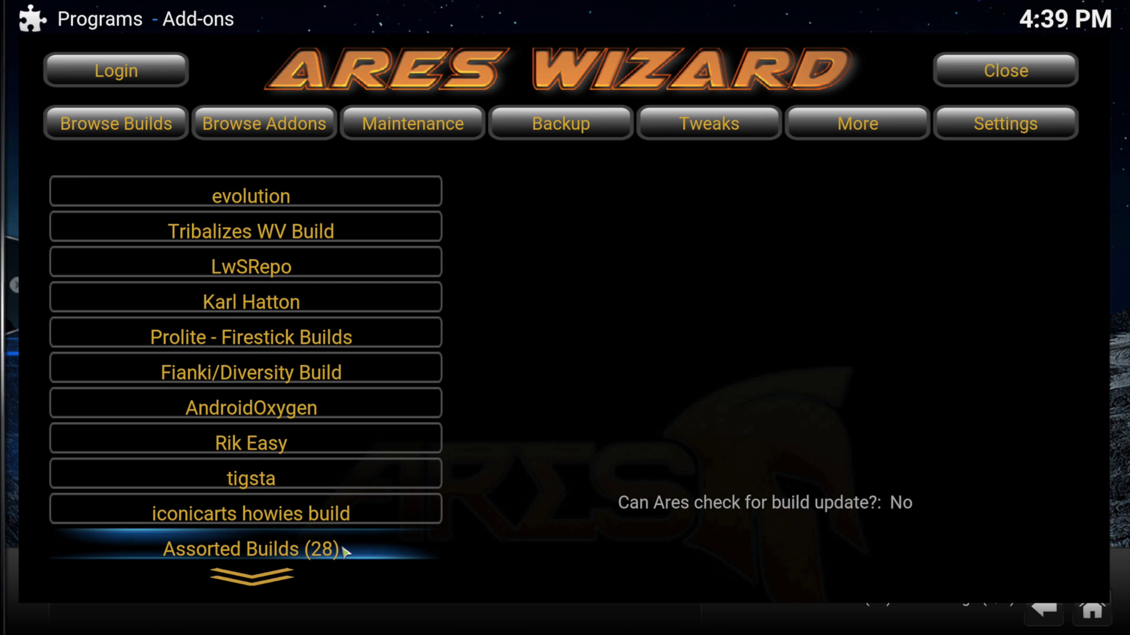
Open the Assorted Builds (28) collection and scroll through its builds.
click(345, 551)
scroll(416, 230, down, 3)
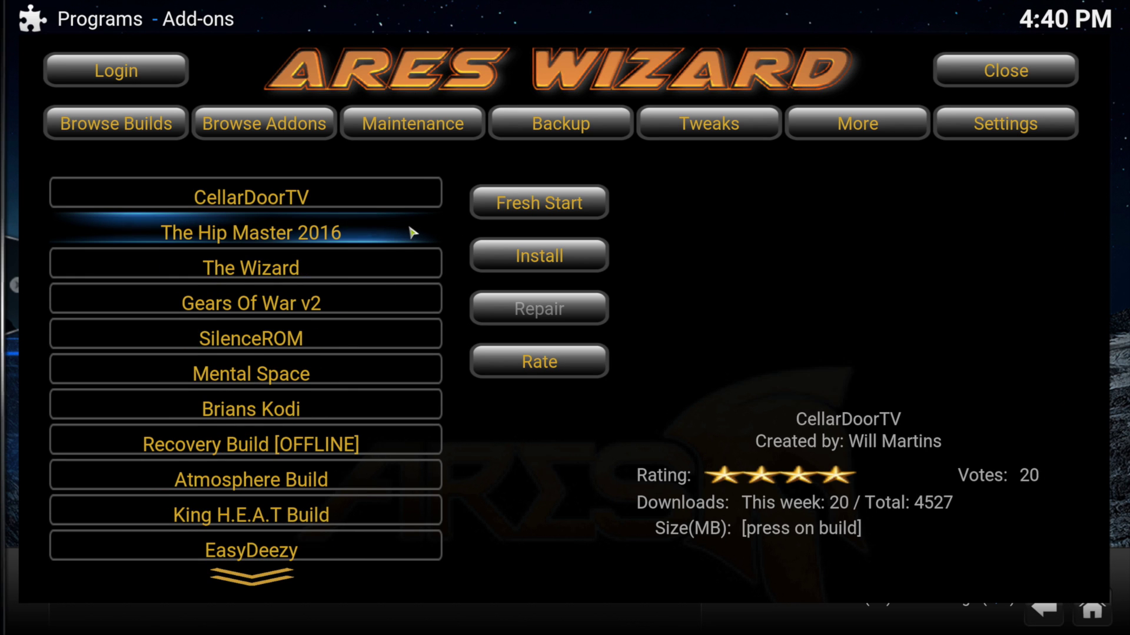
scroll(414, 233, down, 3)
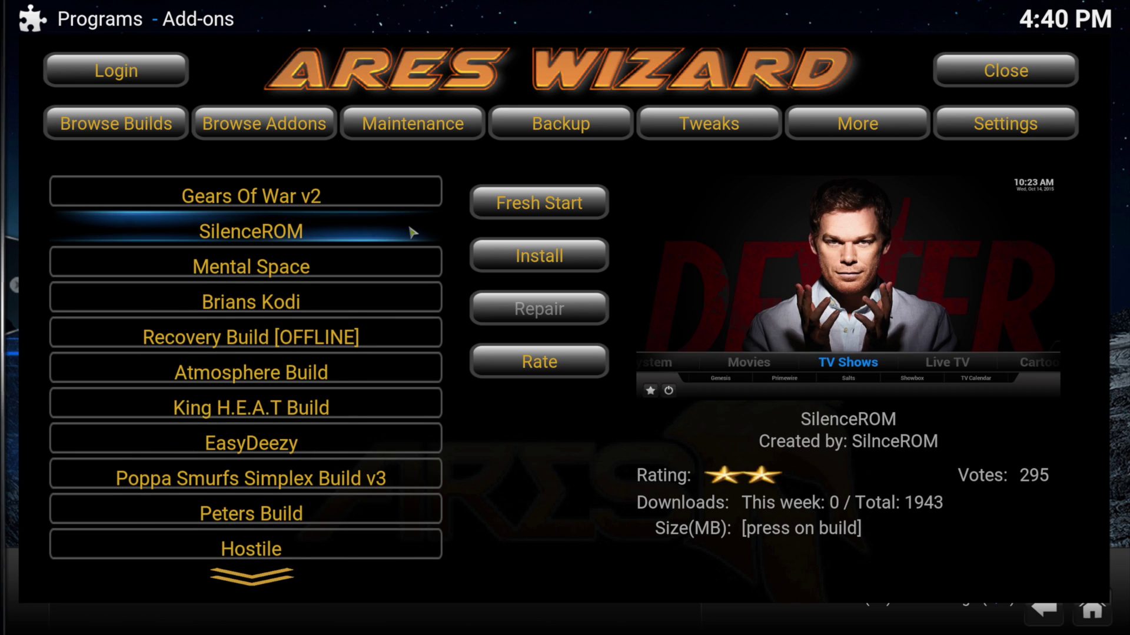
scroll(413, 233, down, 4)
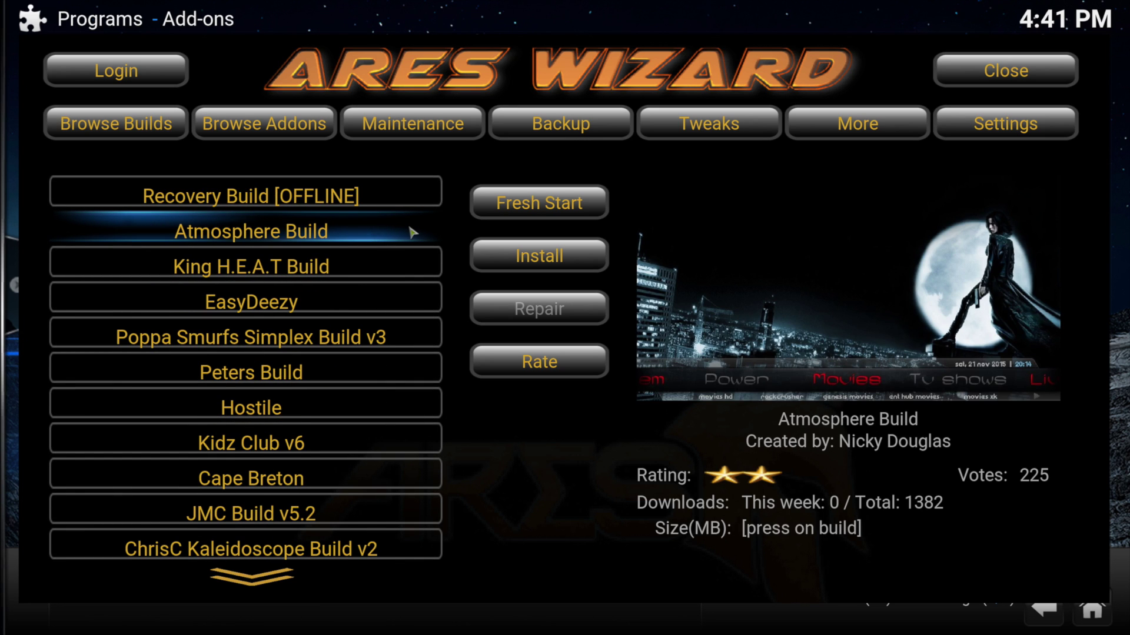
scroll(414, 233, down, 5)
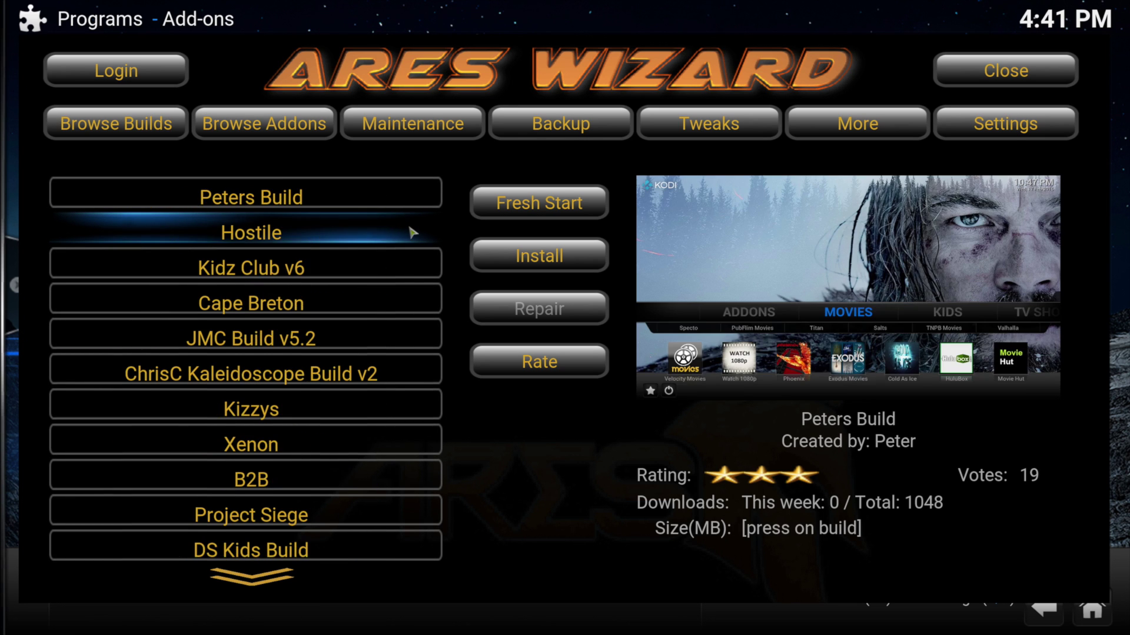
scroll(413, 233, down, 2)
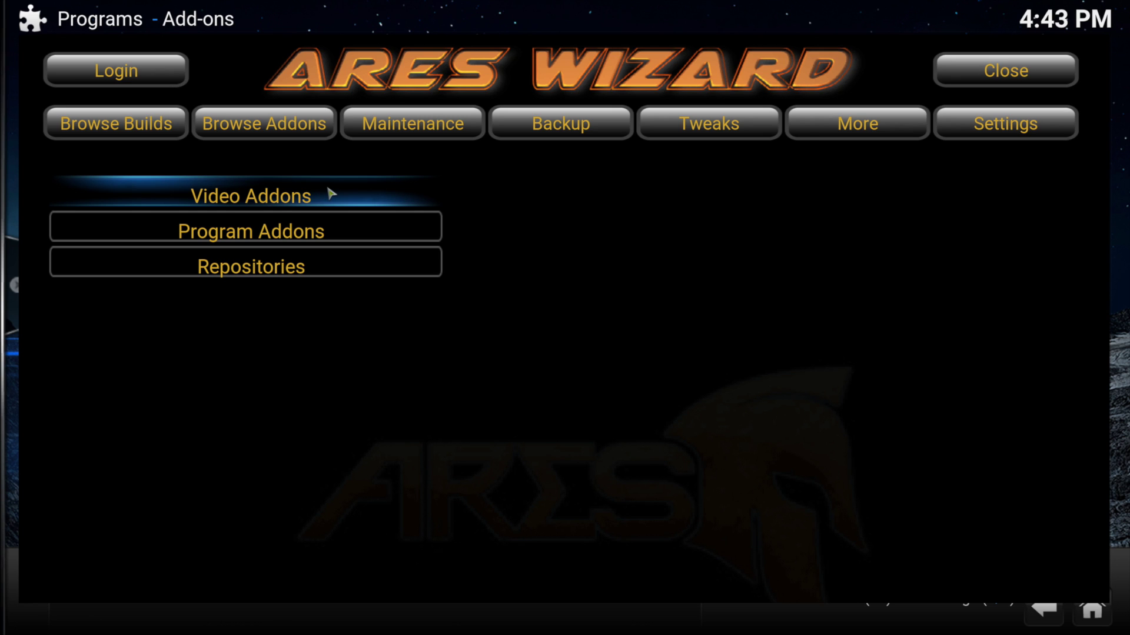
Scroll through the Video Addons list, then go back and open Program Addons (Easy Advanced Settings, Backup).
click(332, 193)
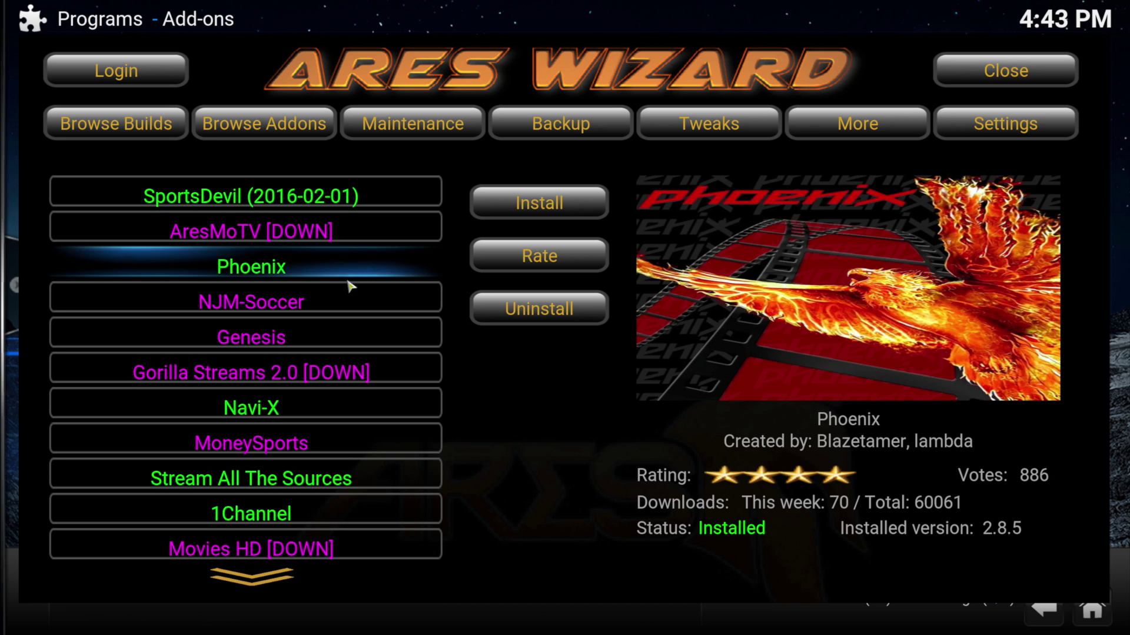
scroll(348, 303, down, 4)
scroll(349, 306, down, 5)
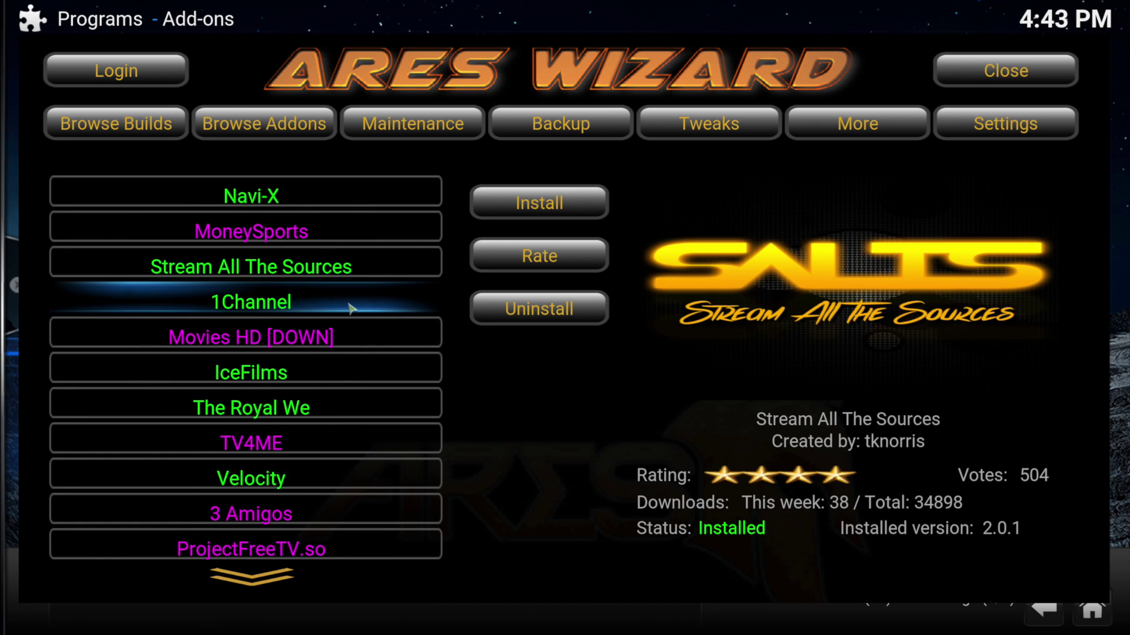
scroll(348, 306, down, 5)
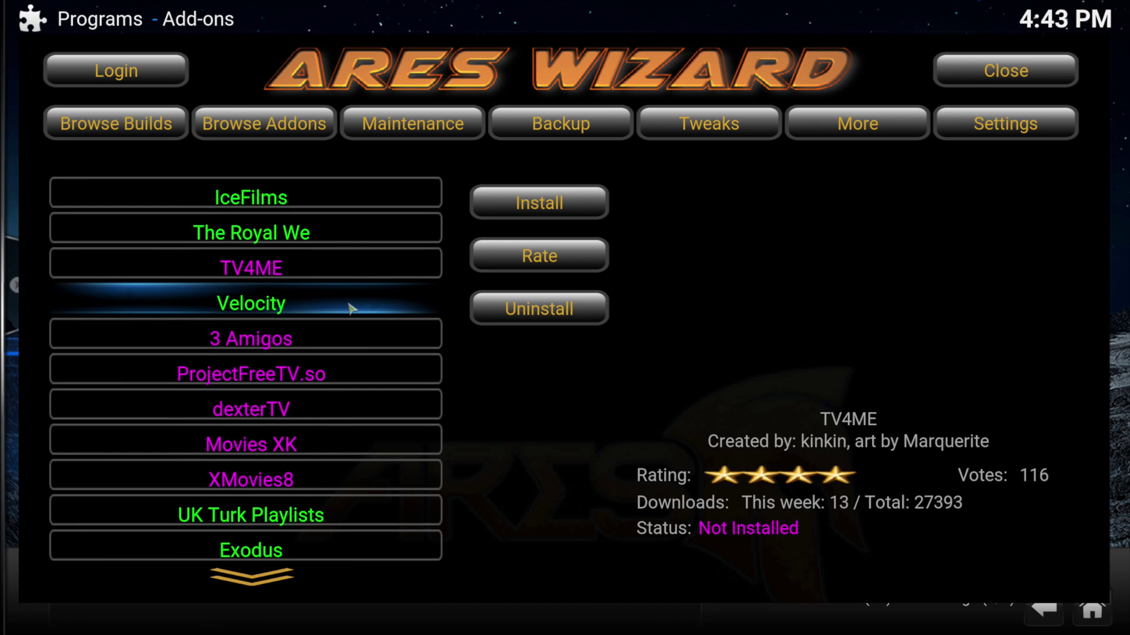
scroll(349, 306, down, 6)
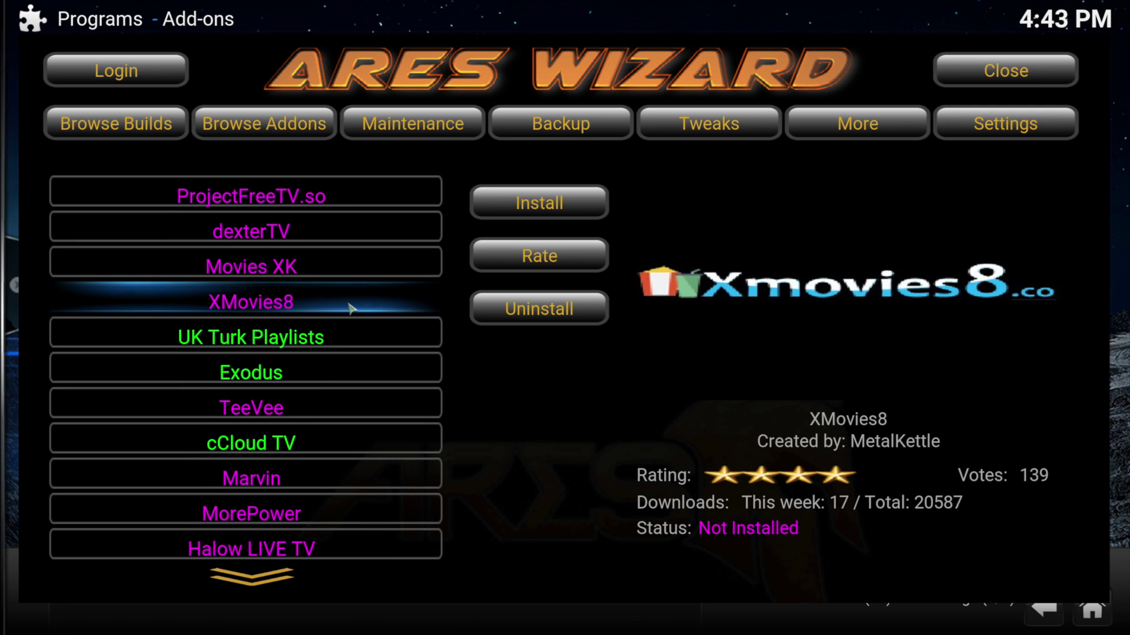
scroll(348, 306, down, 5)
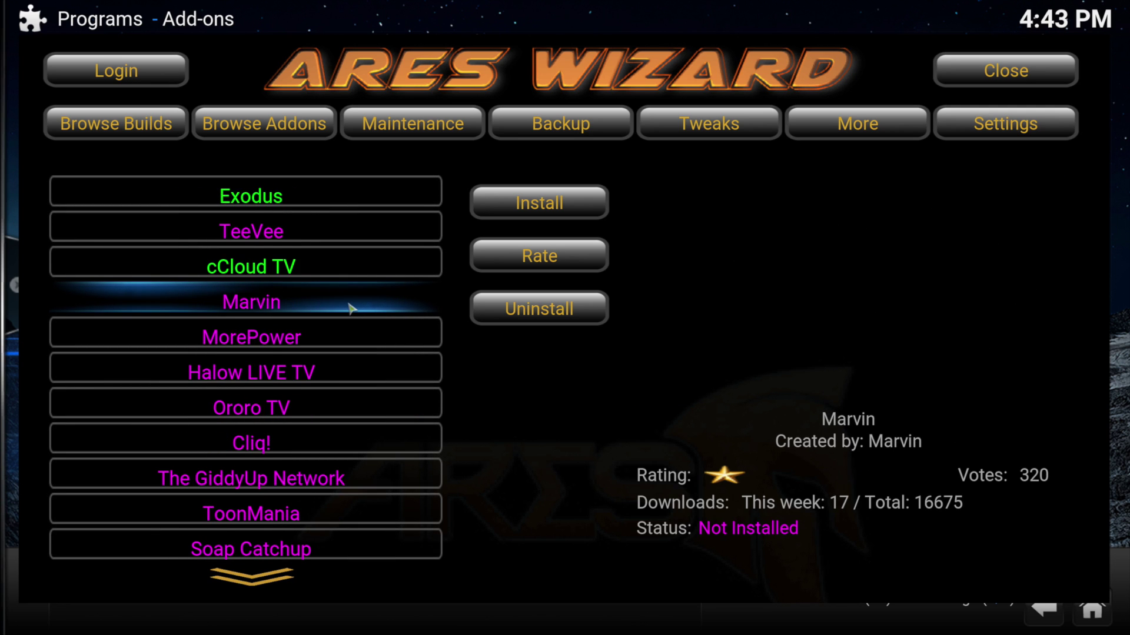
scroll(349, 307, up, 1)
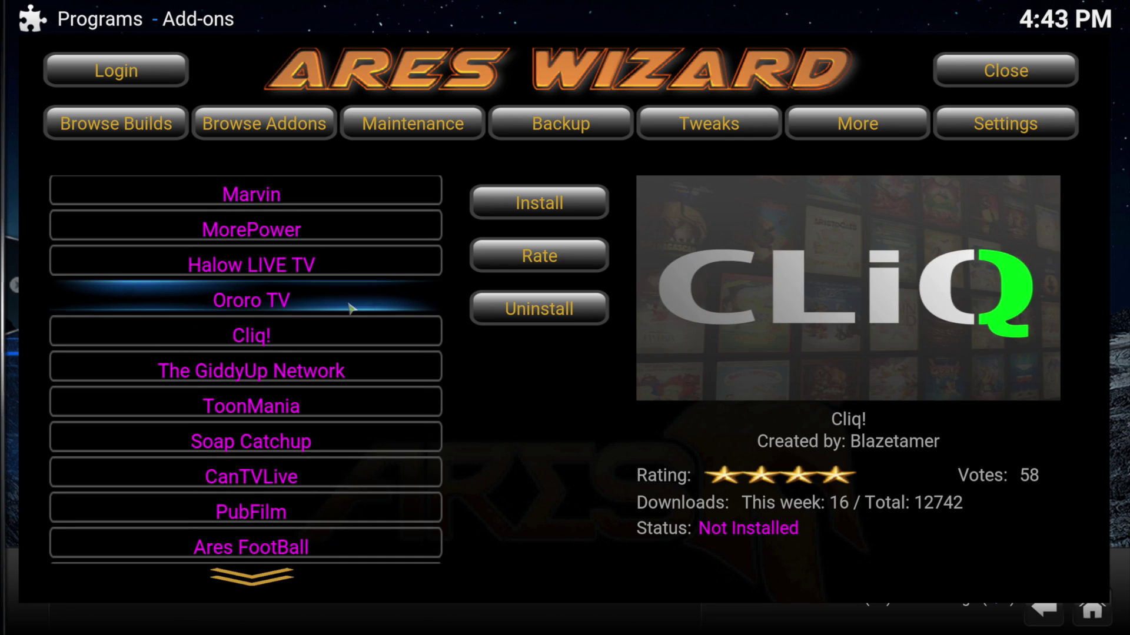
scroll(349, 307, down, 3)
scroll(349, 306, down, 5)
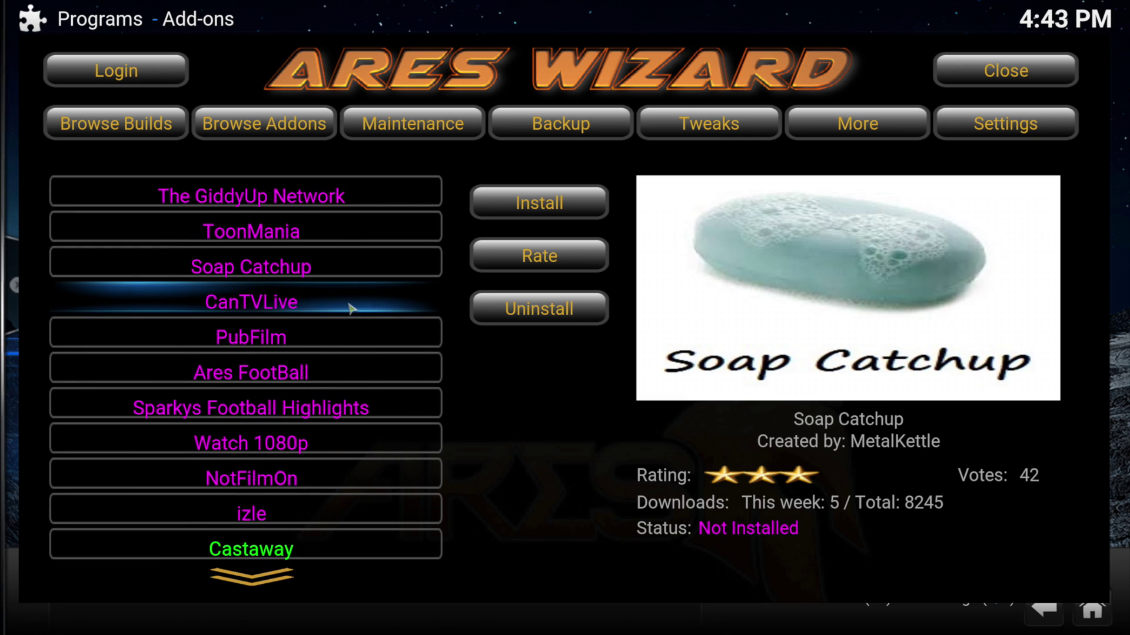
scroll(349, 307, down, 5)
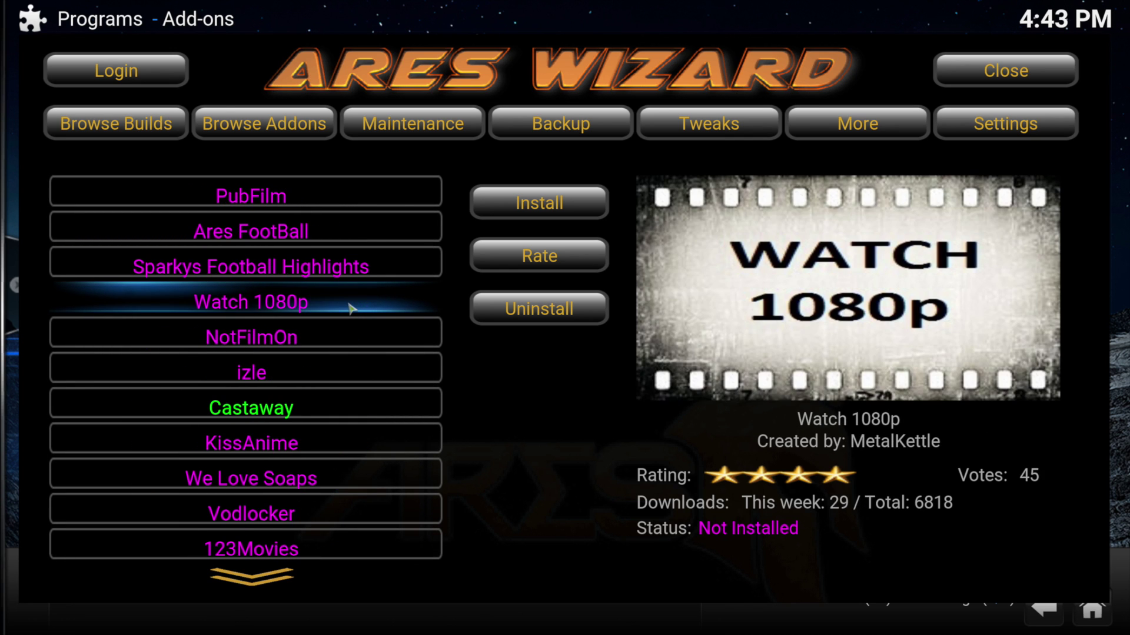
scroll(349, 306, down, 4)
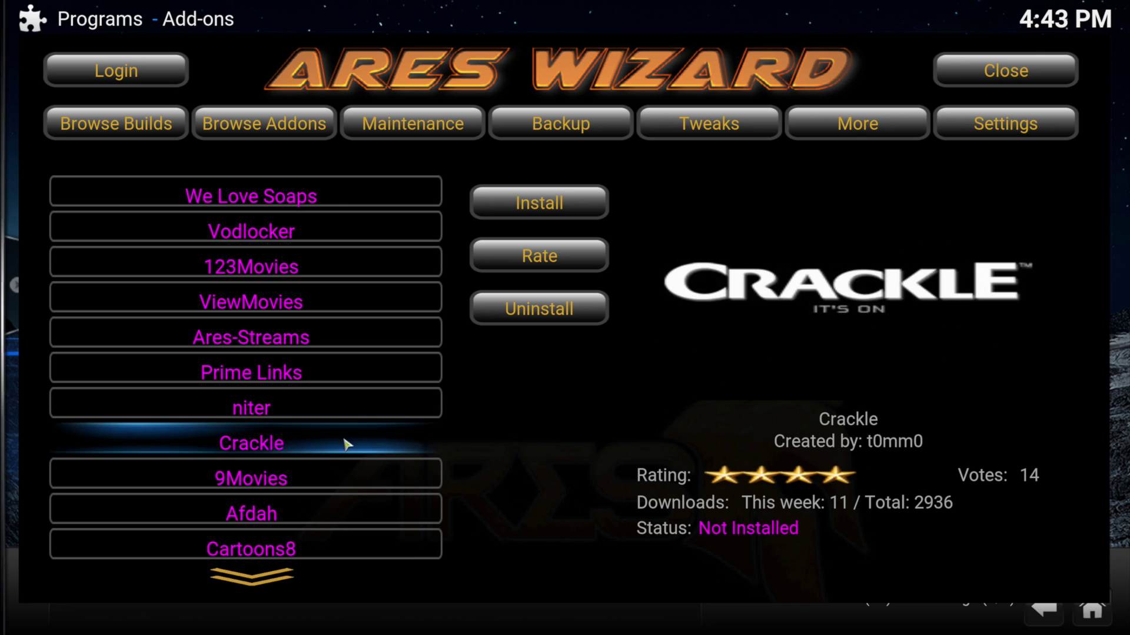
scroll(344, 540, up, 1)
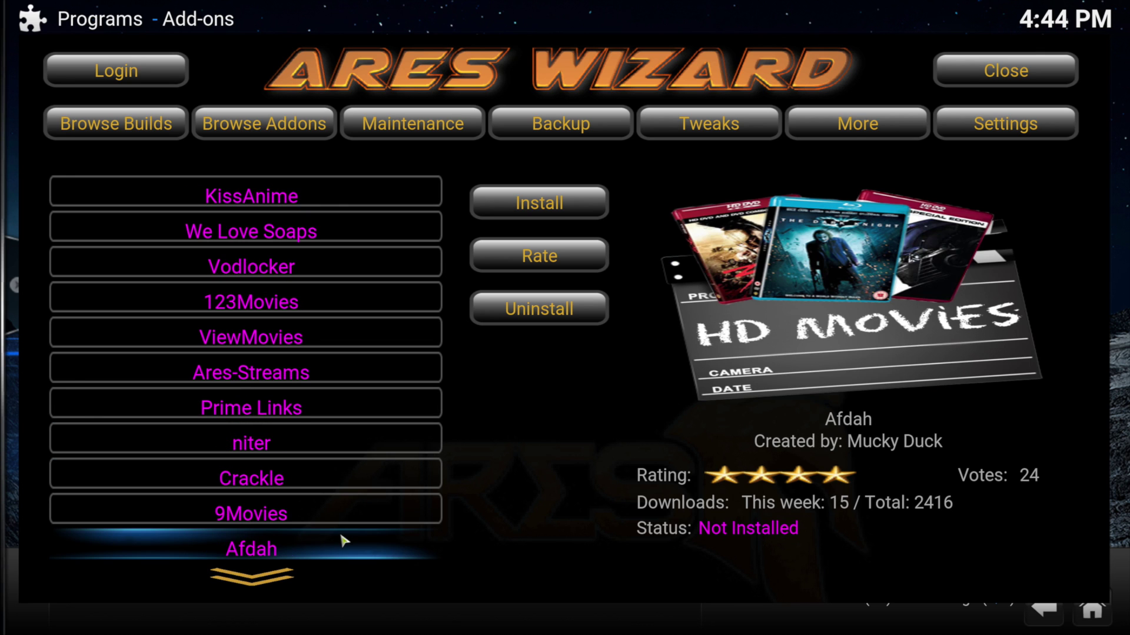
scroll(344, 540, down, 1)
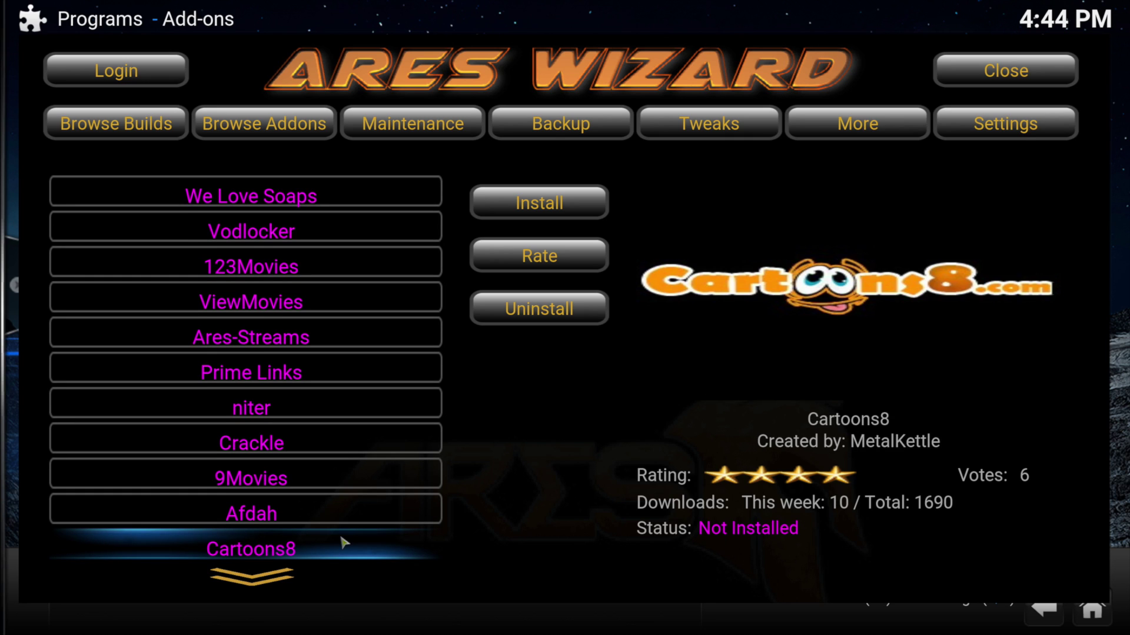
key(BackSpace)
click(356, 227)
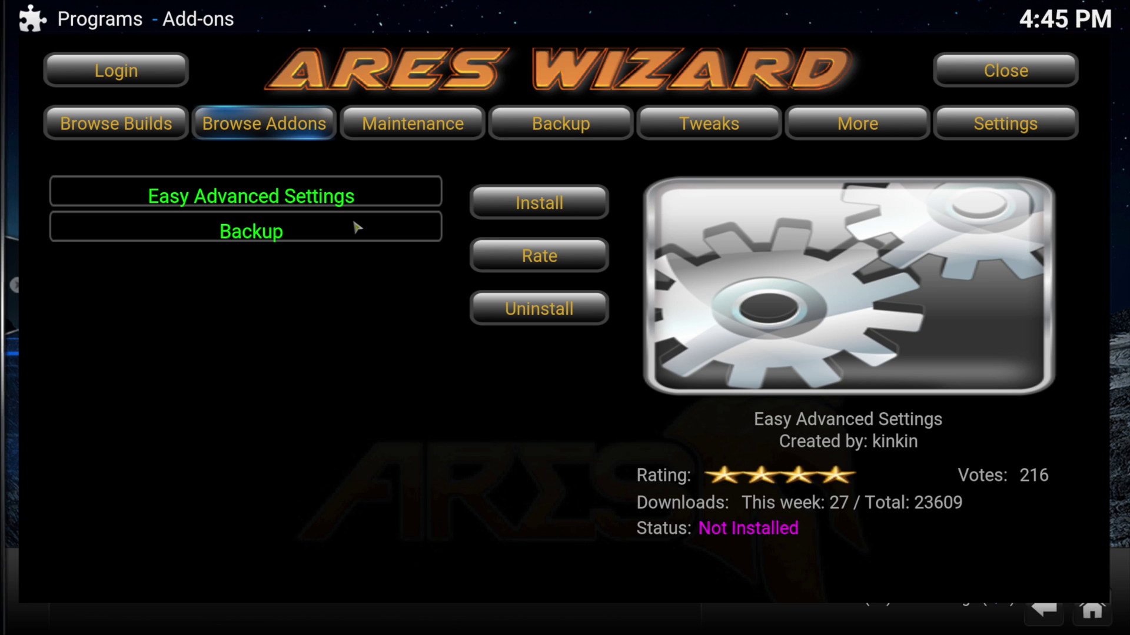
Return to the add-on categories, open Repositories and scroll through the repo list.
click(272, 122)
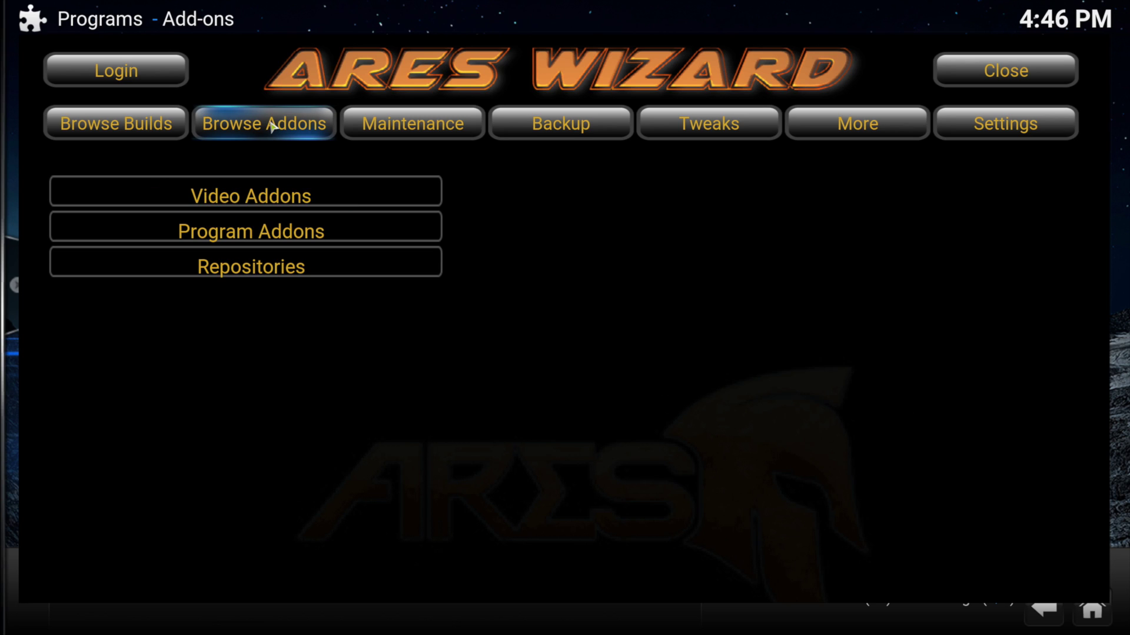
click(266, 277)
scroll(263, 262, down, 3)
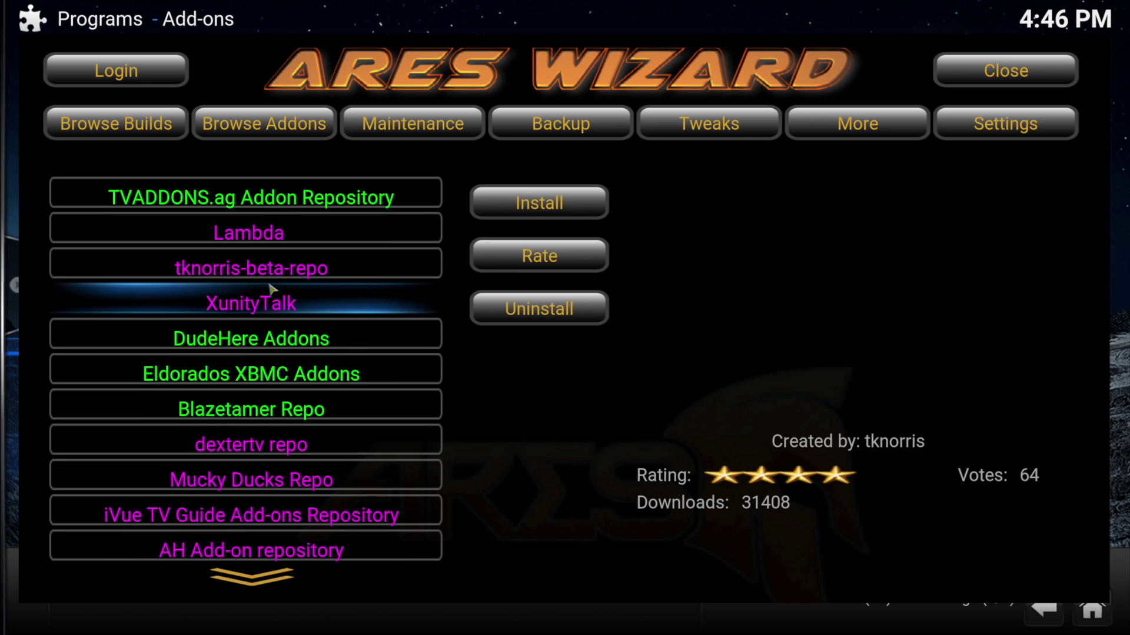
scroll(270, 289, down, 1)
scroll(270, 289, down, 2)
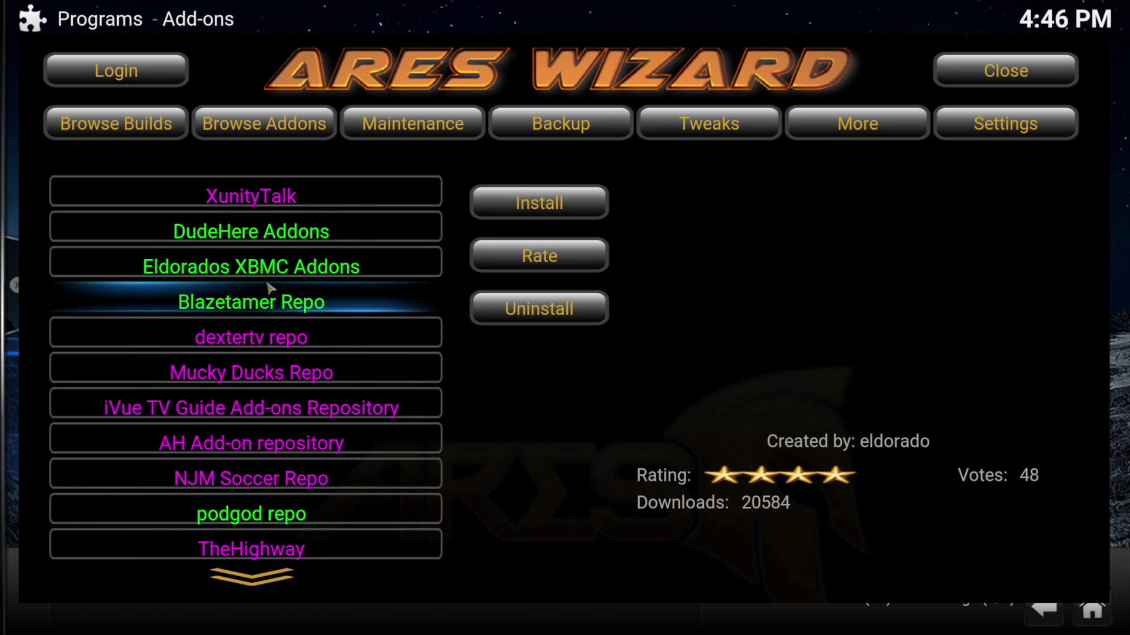
scroll(271, 288, down, 5)
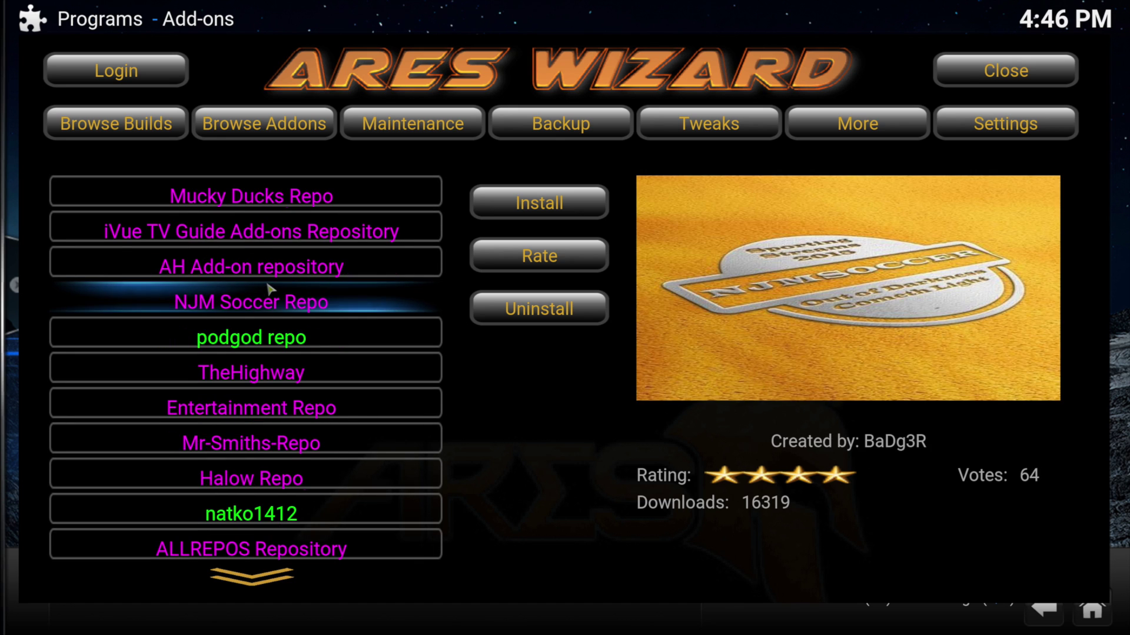
scroll(271, 288, down, 1)
scroll(270, 288, down, 2)
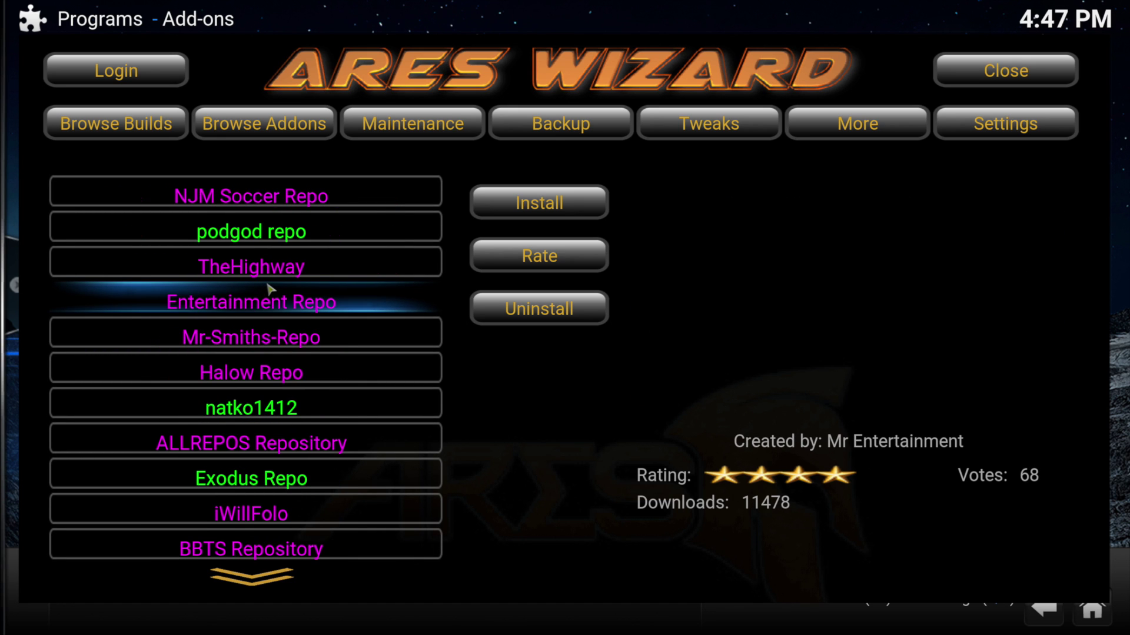
scroll(270, 290, down, 1)
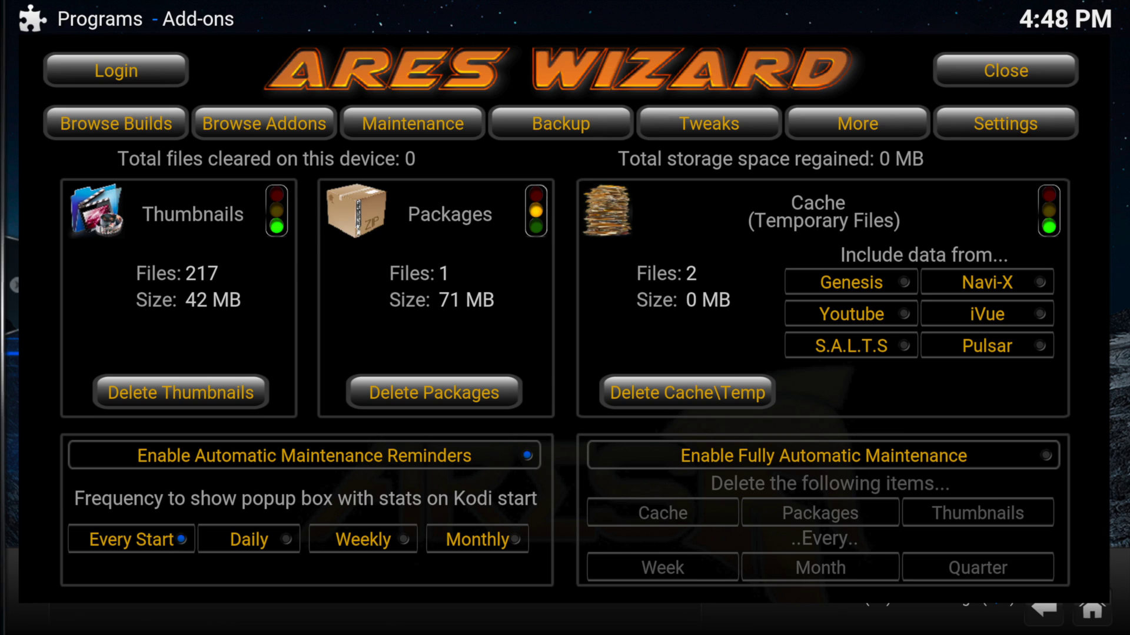
View the Ares Wizard Tweaks page, then its More tools page.
key(Return)
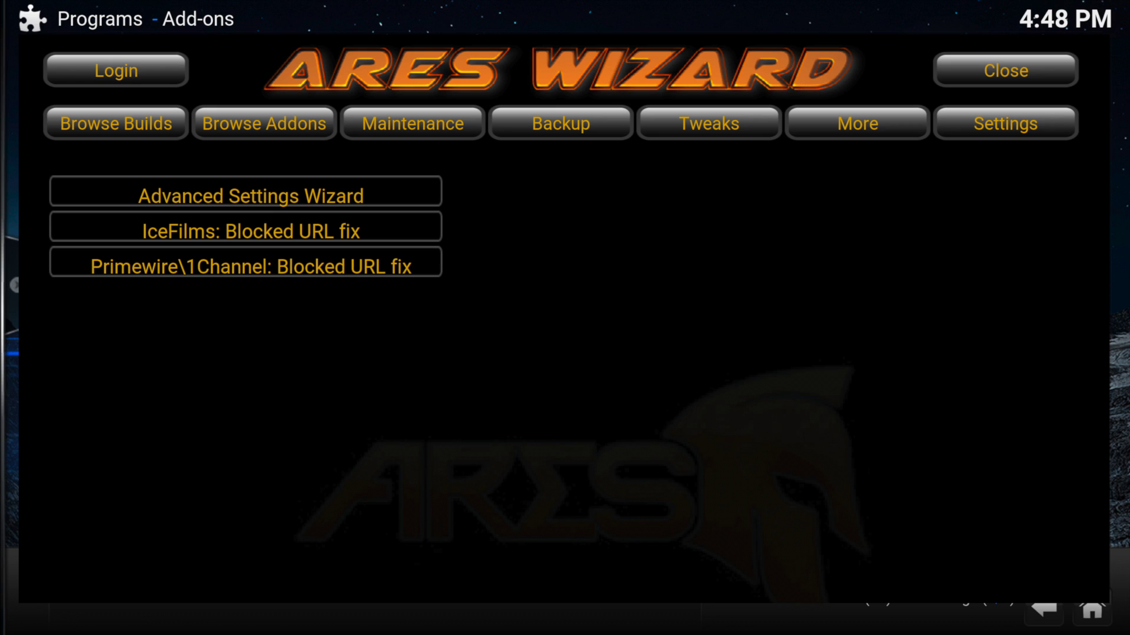
key(Return)
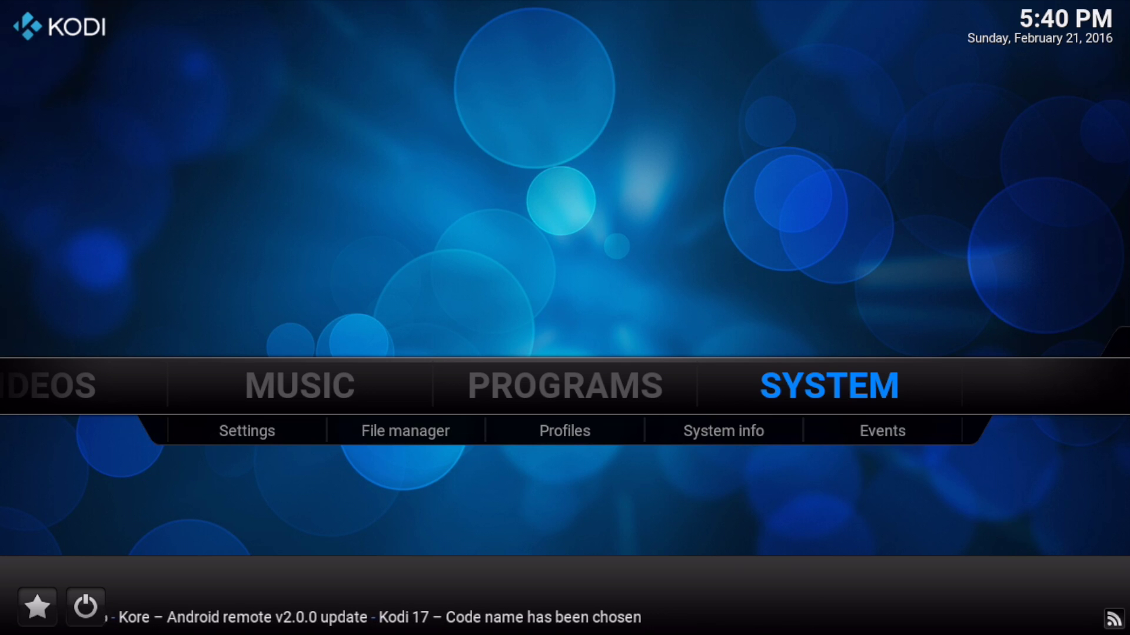
In File manager, choose Add source and begin entering the Ares repository path.
key(Down)
key(Return)
key(Down)
key(Return)
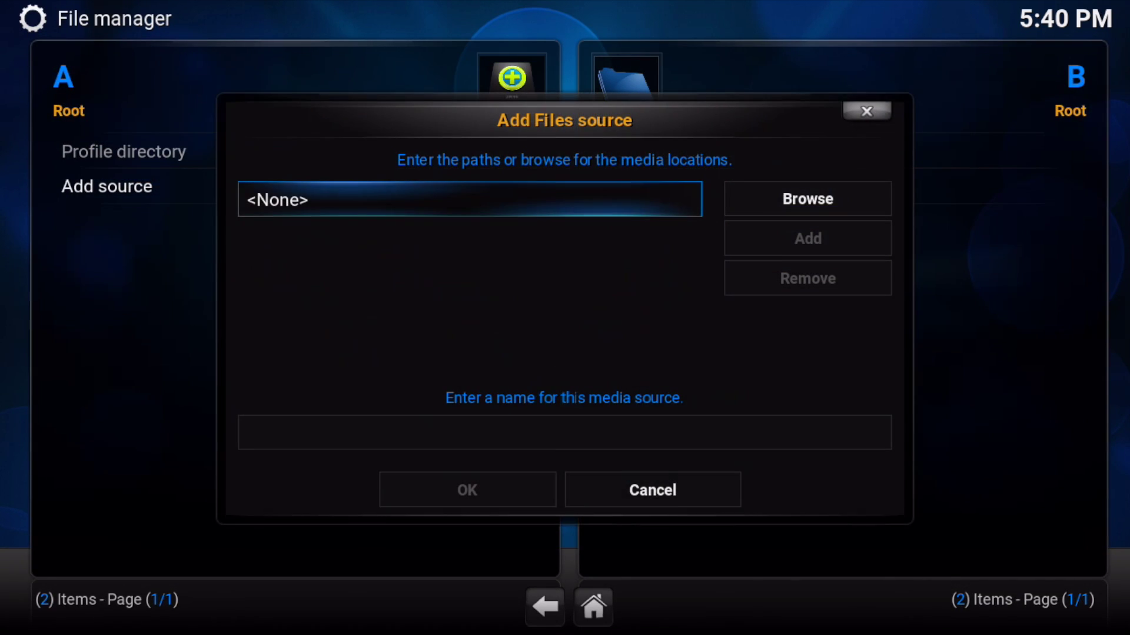
key(Return)
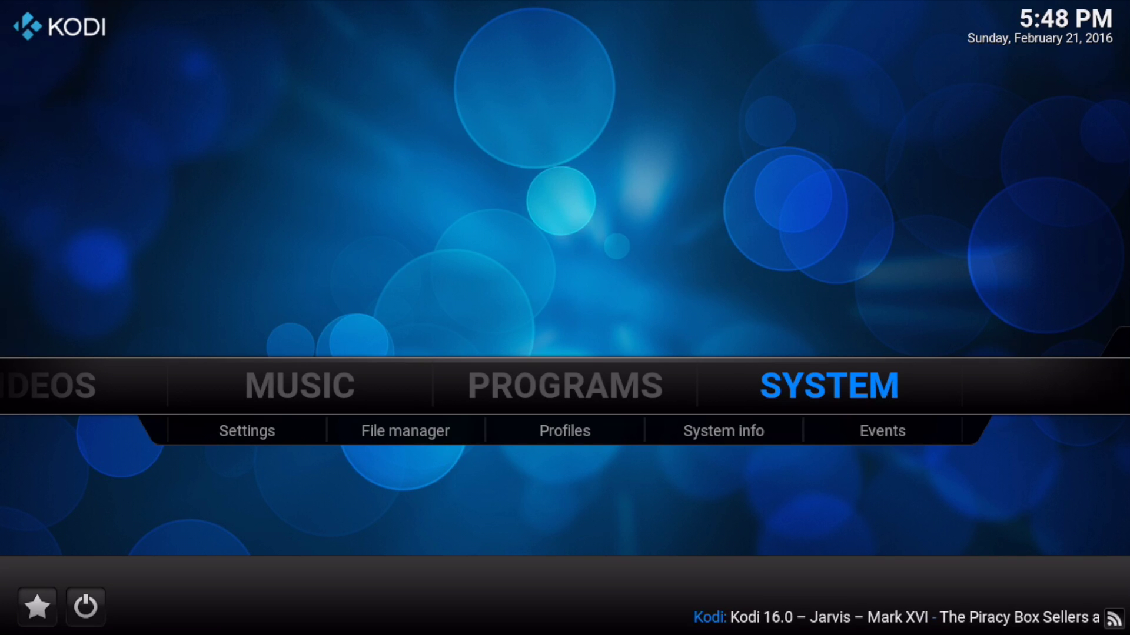
Install repository.aresproject.zip via Settings > Add-ons > Install from zip file > Ares.
key(Return)
key(Return)
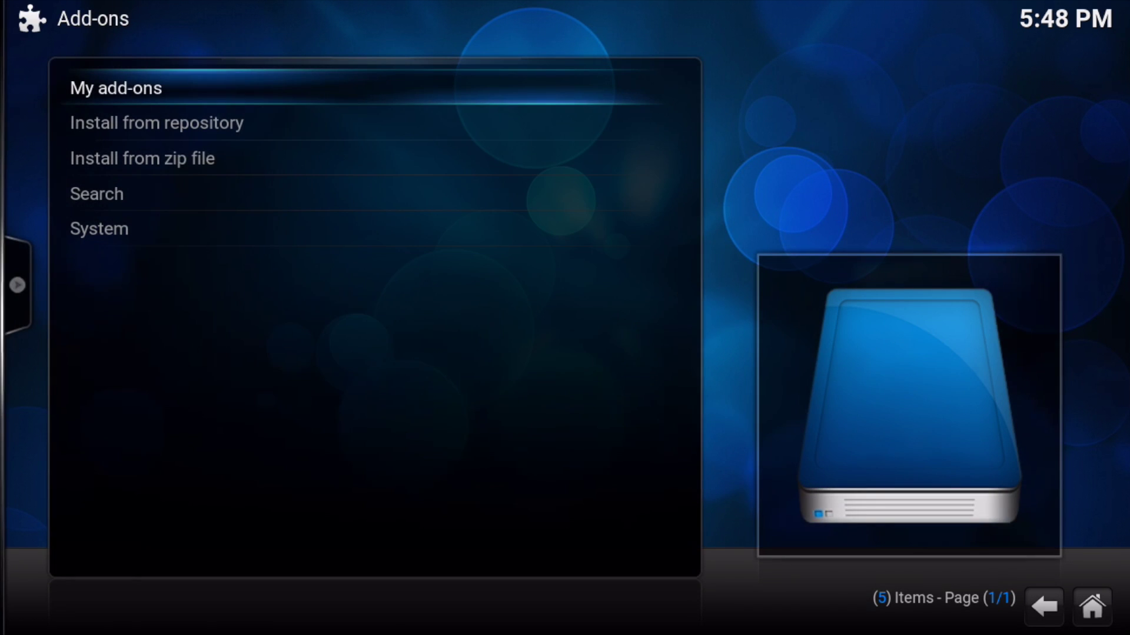
key(Down)
key(Down)
key(Return)
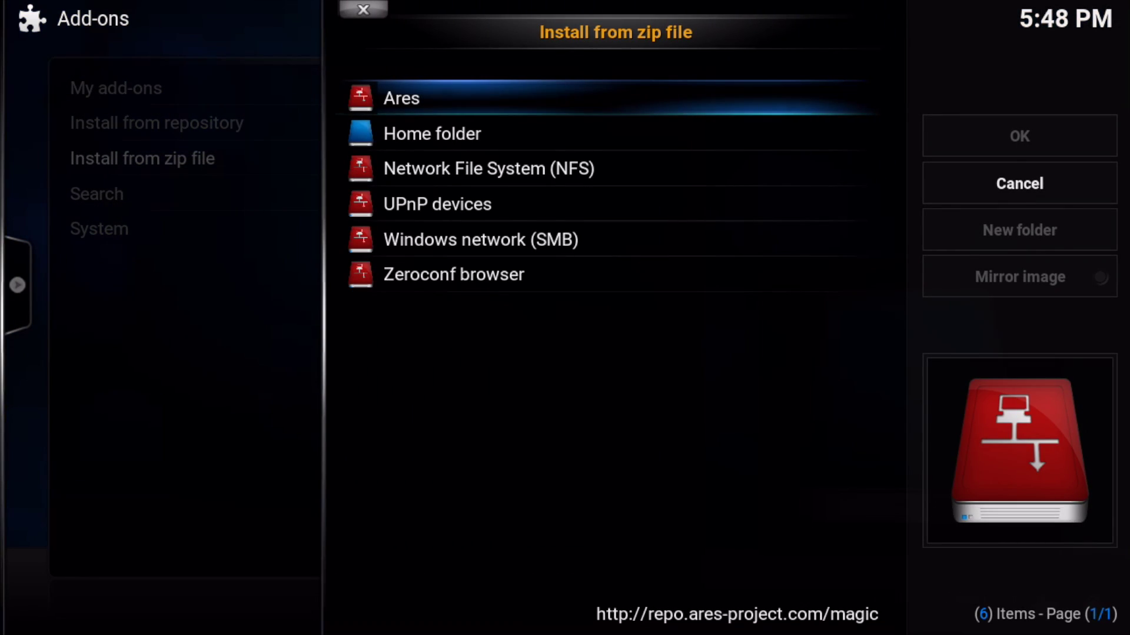
key(Return)
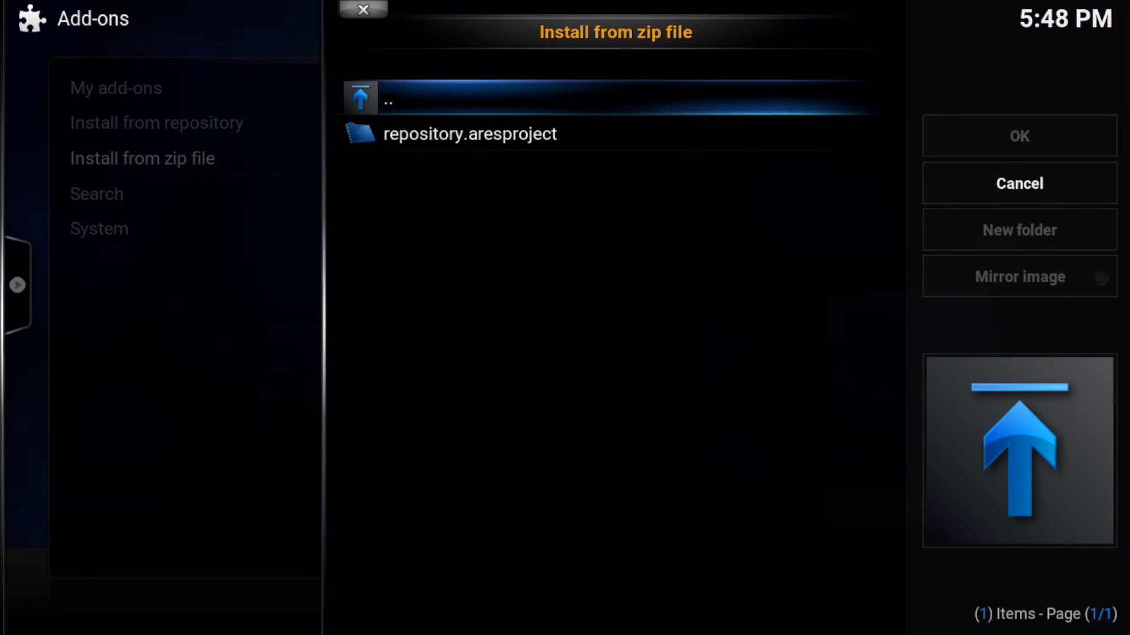
key(Down)
key(Return)
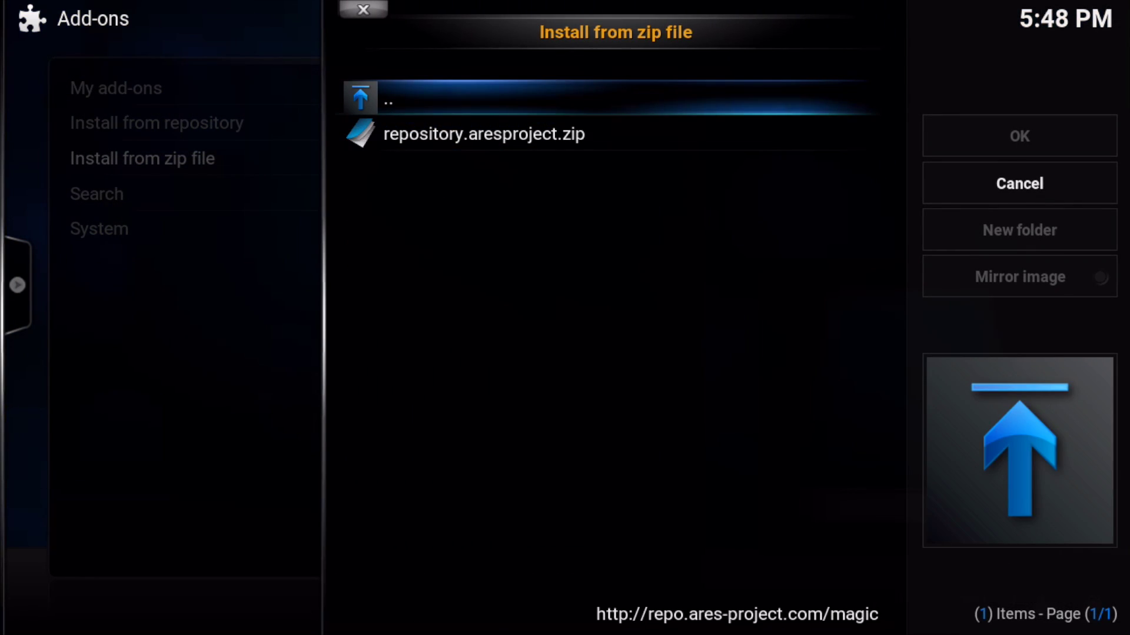
key(Down)
key(Return)
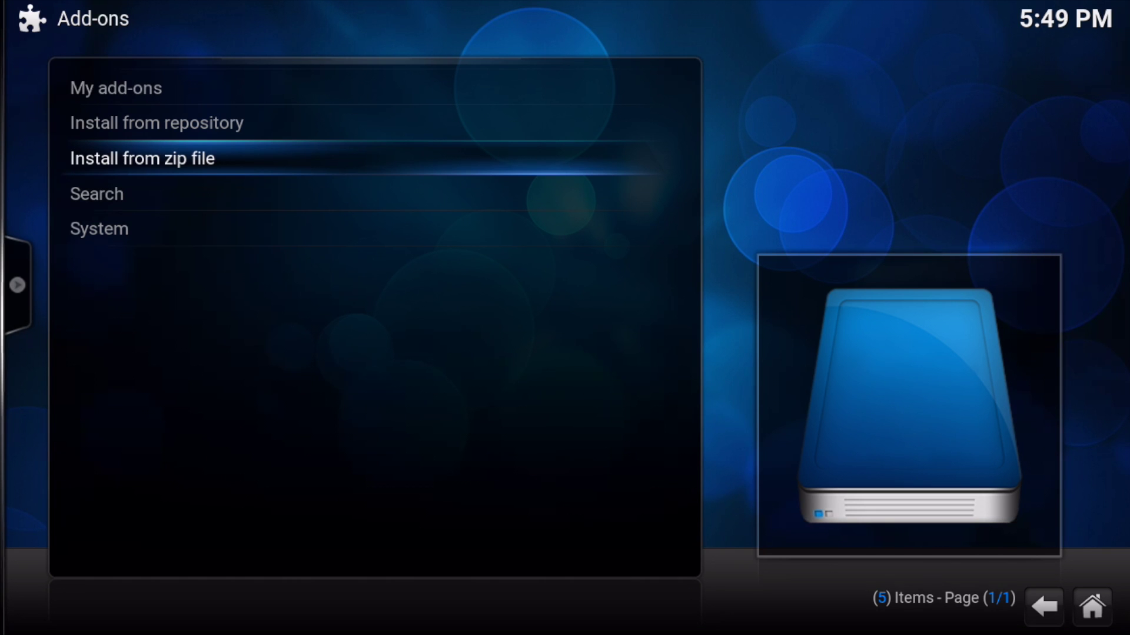
Install Ares Wizard 0.0.34 from AresProject's Program add-ons, then return to the home screen.
key(Up)
key(Return)
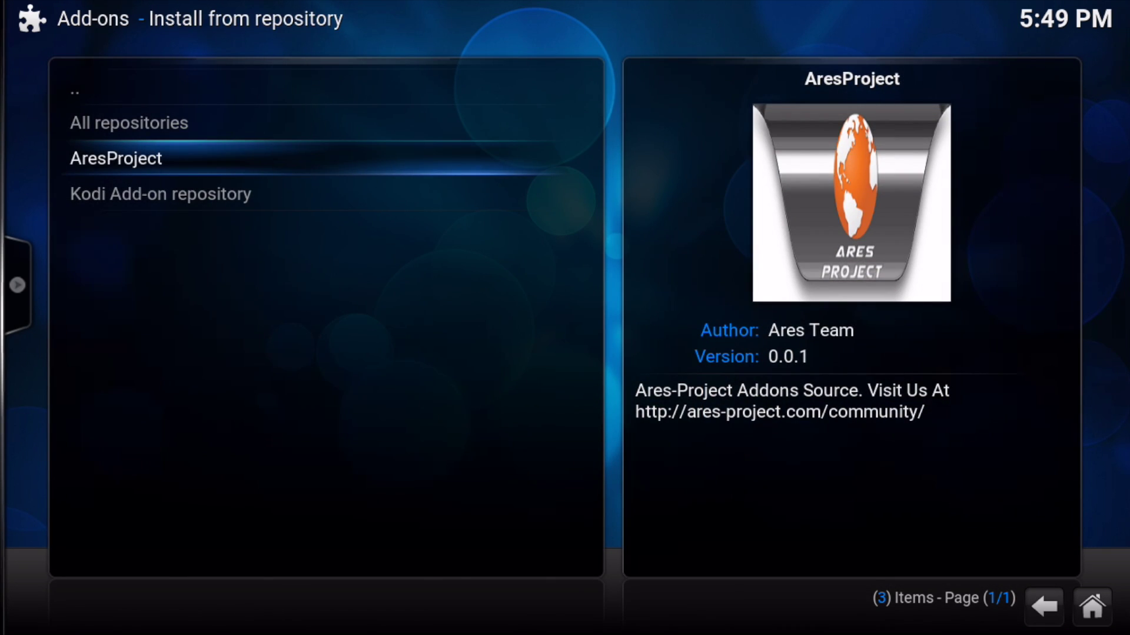
key(Return)
key(Return)
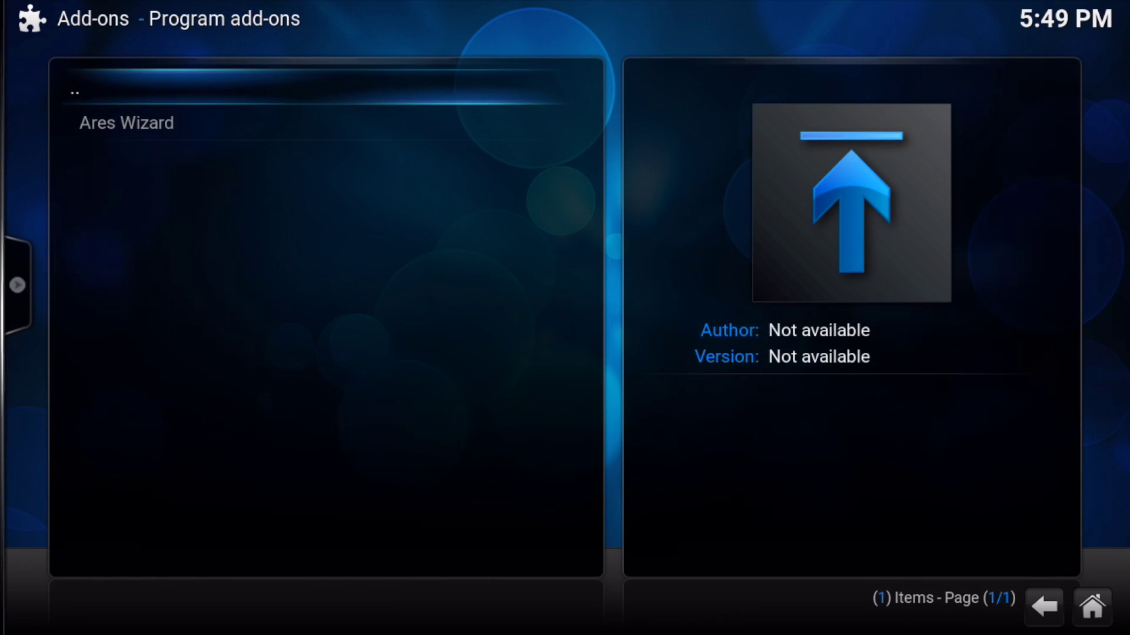
key(Down)
key(Return)
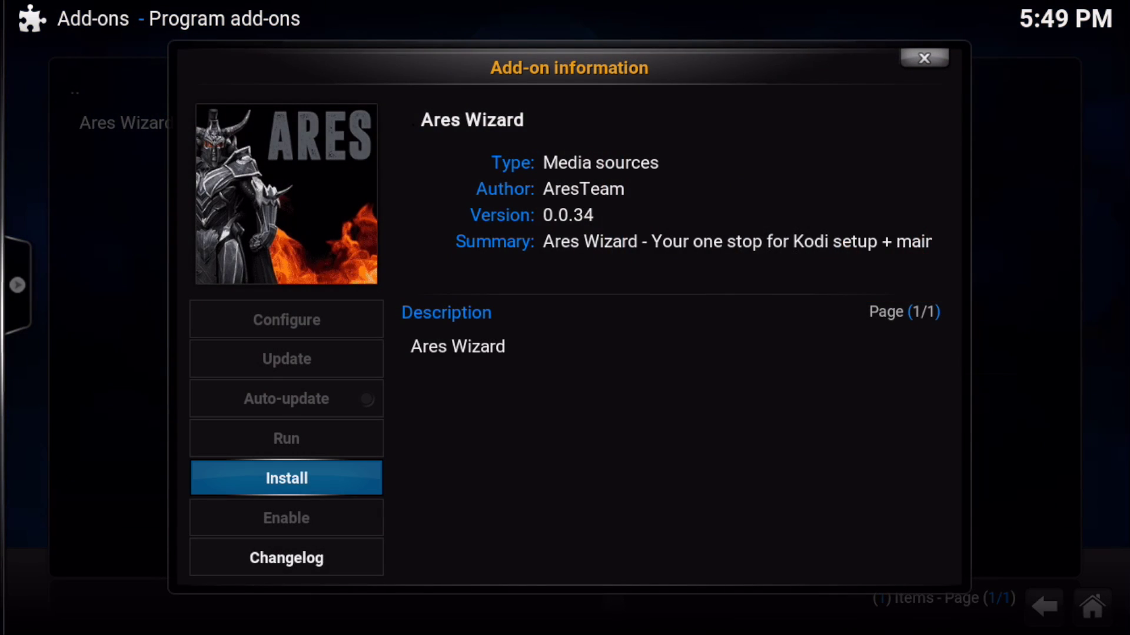
key(Return)
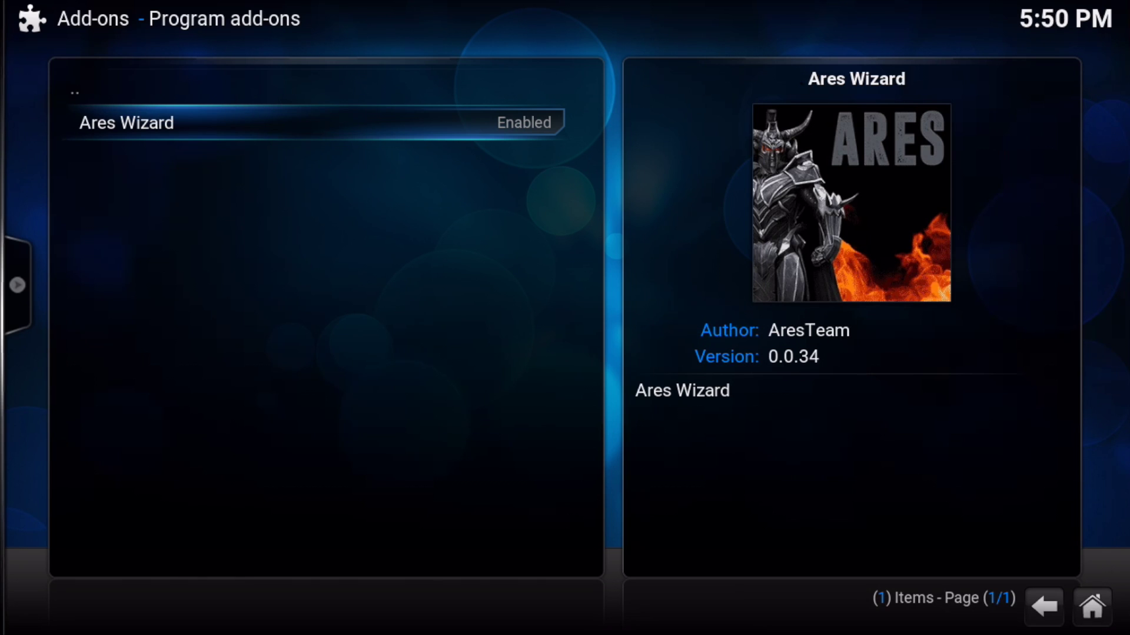
key(Escape)
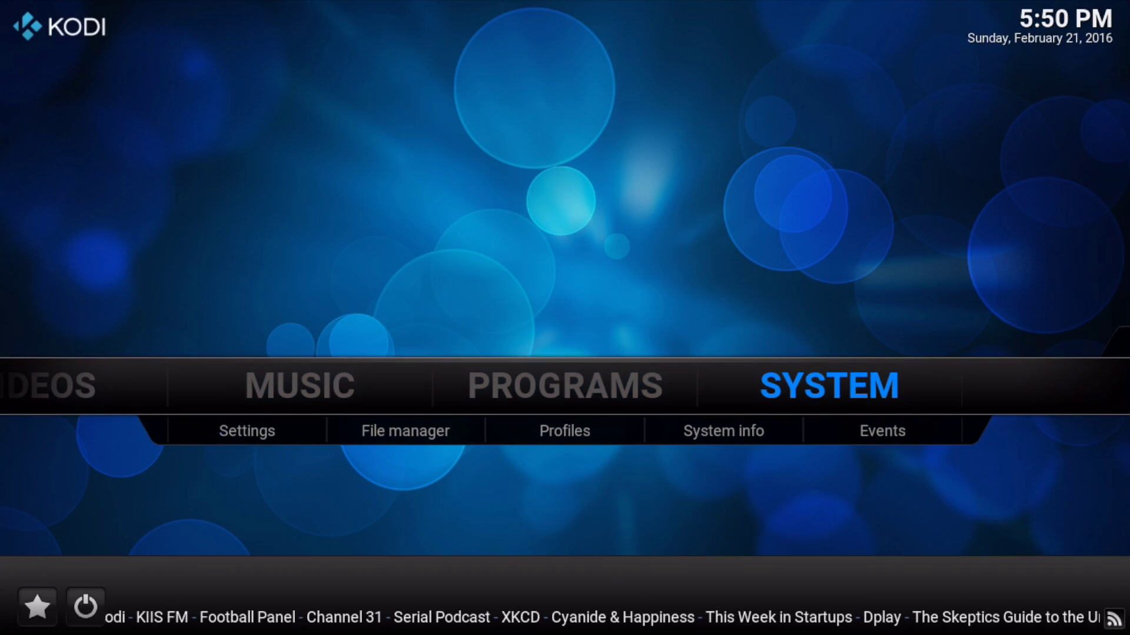